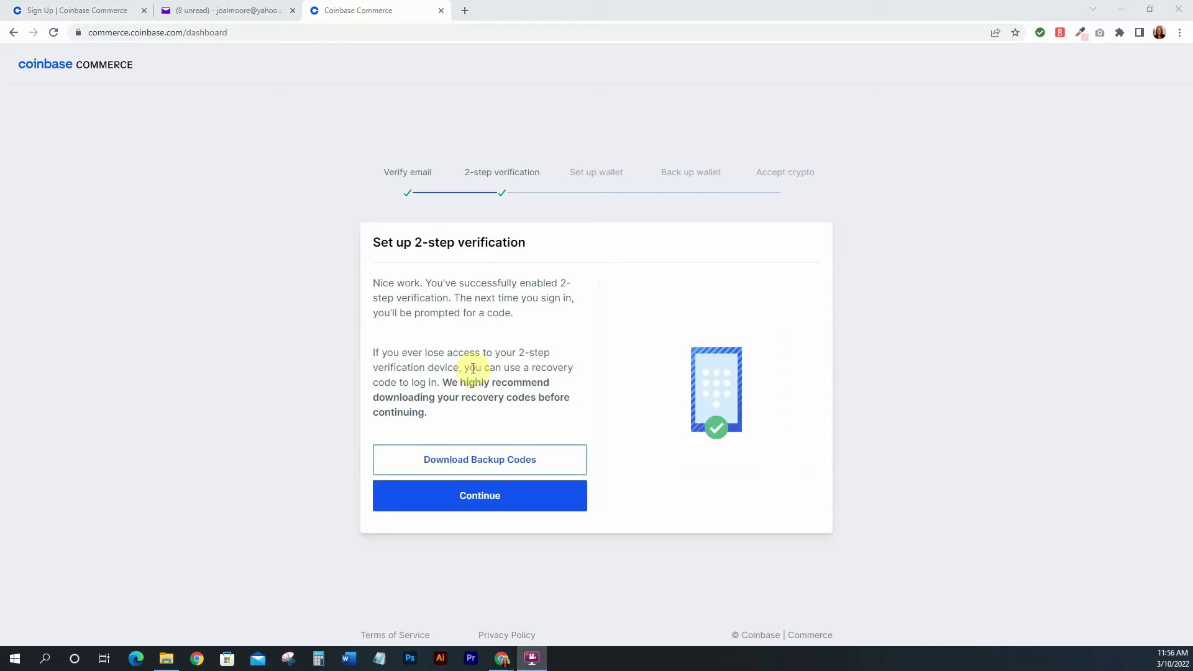
Download the 2-step backup codes as a text file, then continue to wallet setup
click(476, 463)
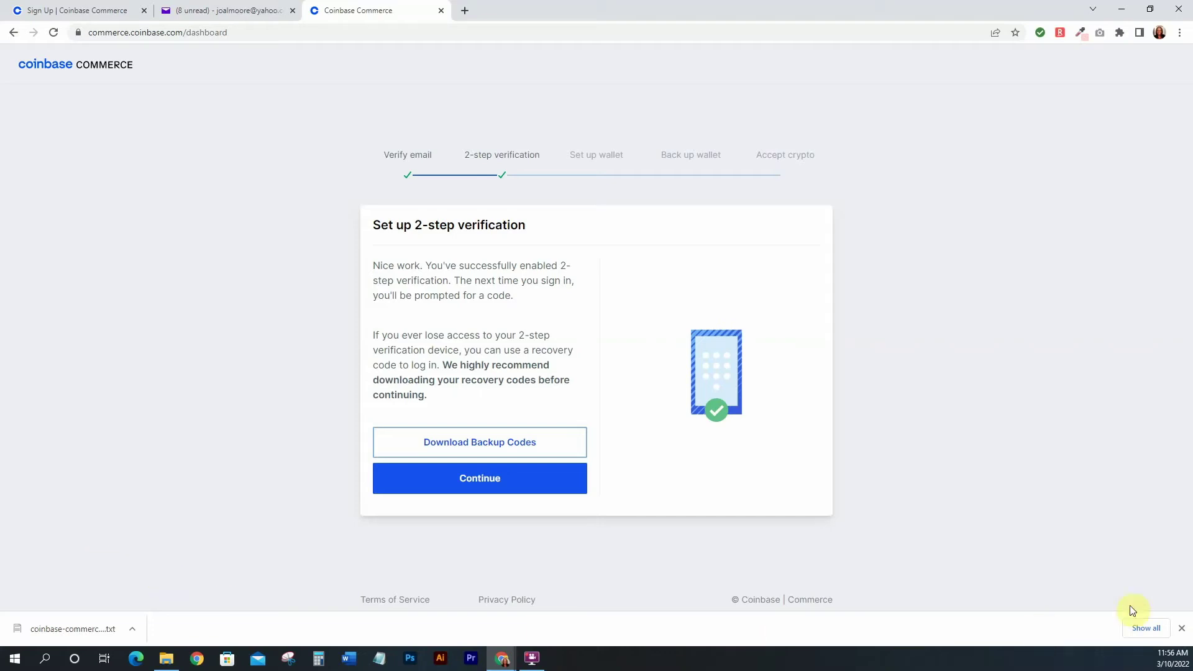
click(1181, 629)
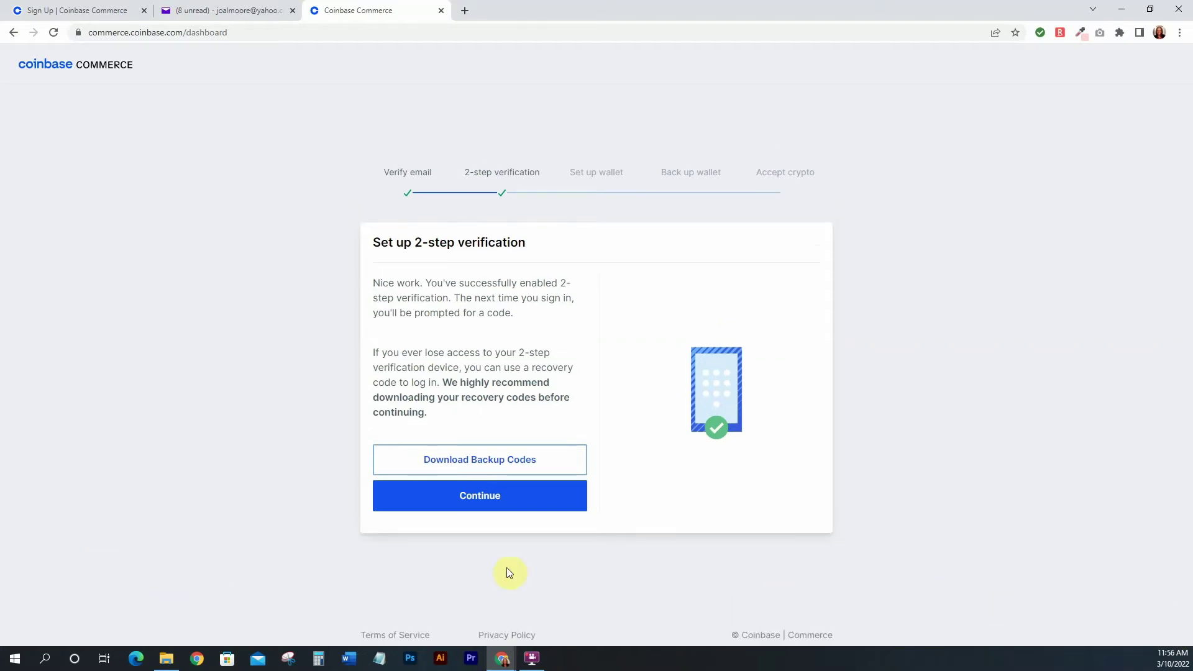
click(484, 502)
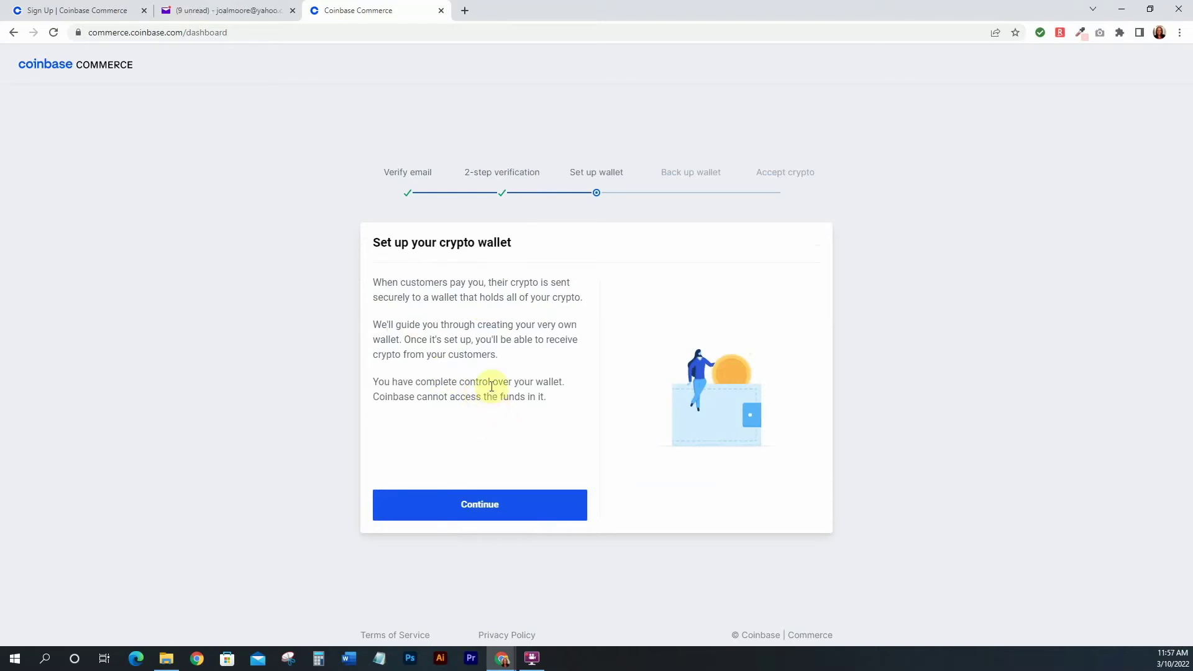
Continue past the 'Set up your crypto wallet' intro to reveal the seed phrase
click(490, 509)
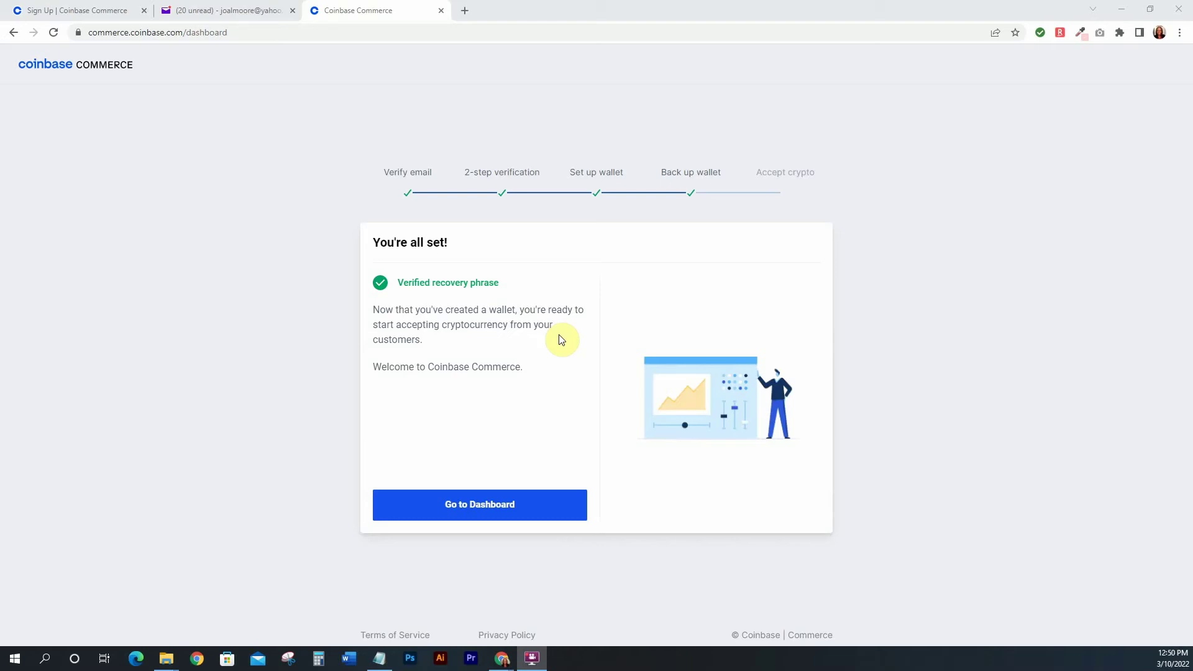
Go to the merchant dashboard and dismiss the Rakuten cash-back popup
right_click(476, 461)
click(448, 450)
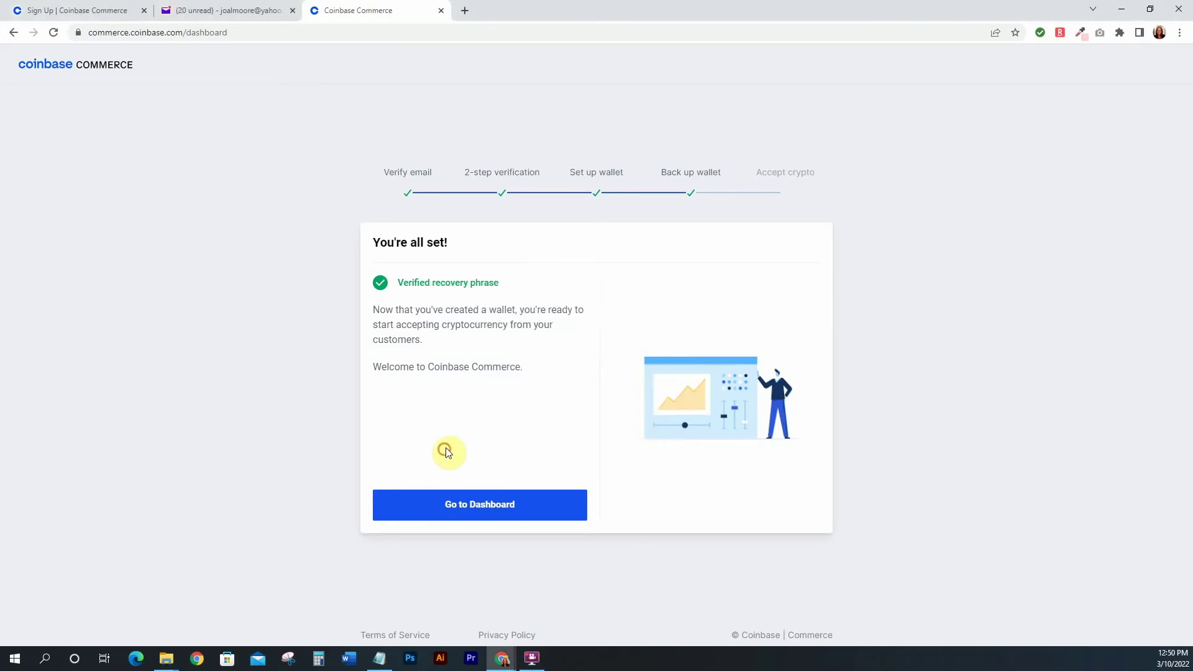
click(484, 509)
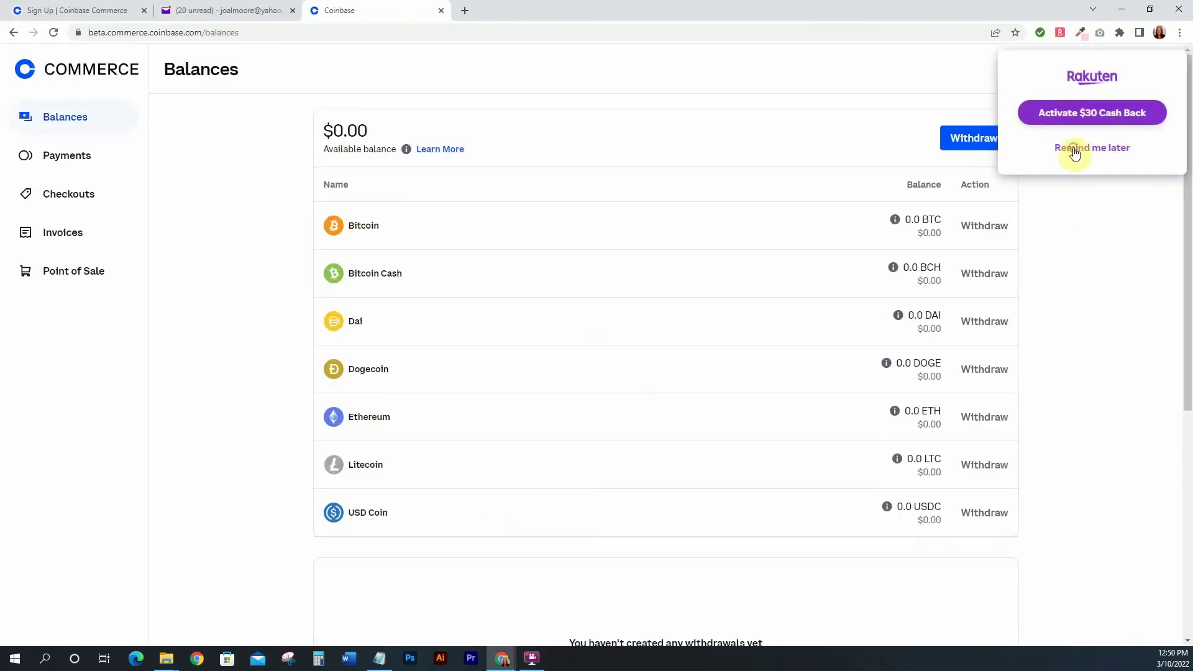
click(1077, 148)
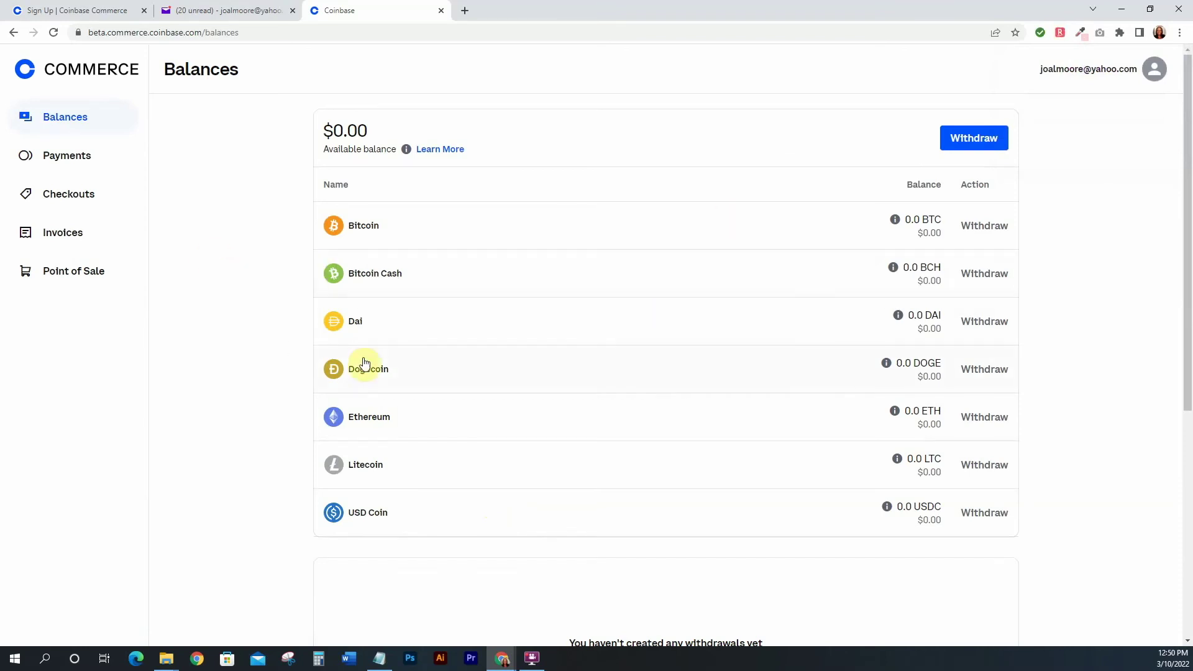
Browse Payments, Checkouts, Invoices and Point of Sale, then return to Balances
click(69, 157)
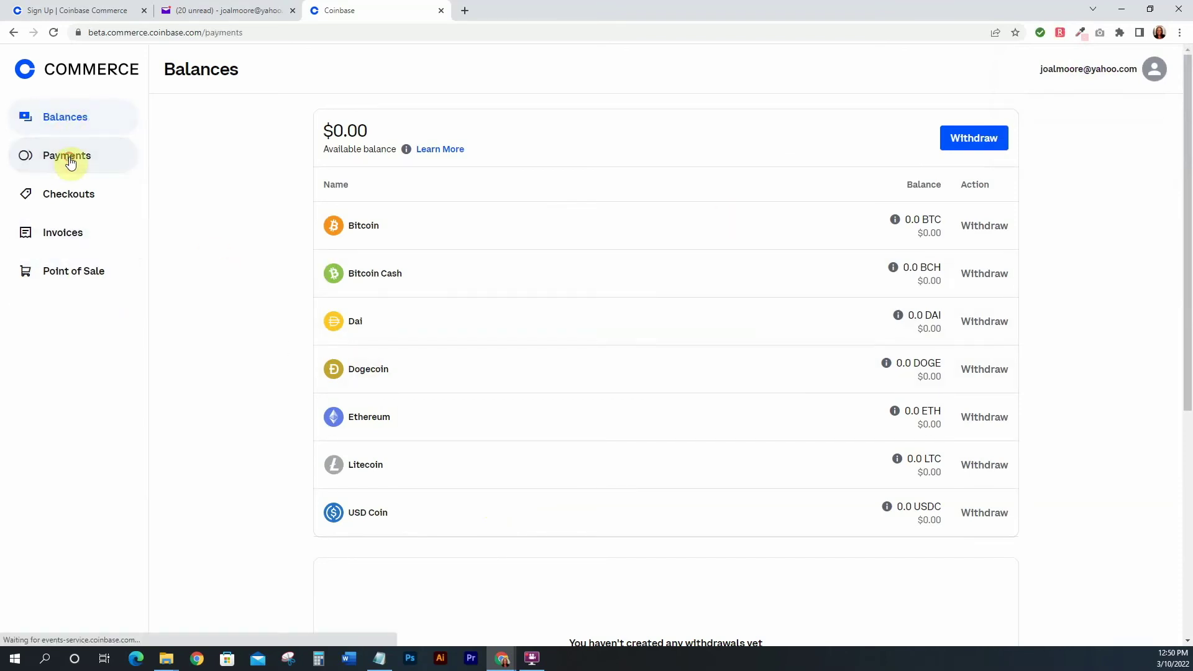
click(82, 194)
click(72, 235)
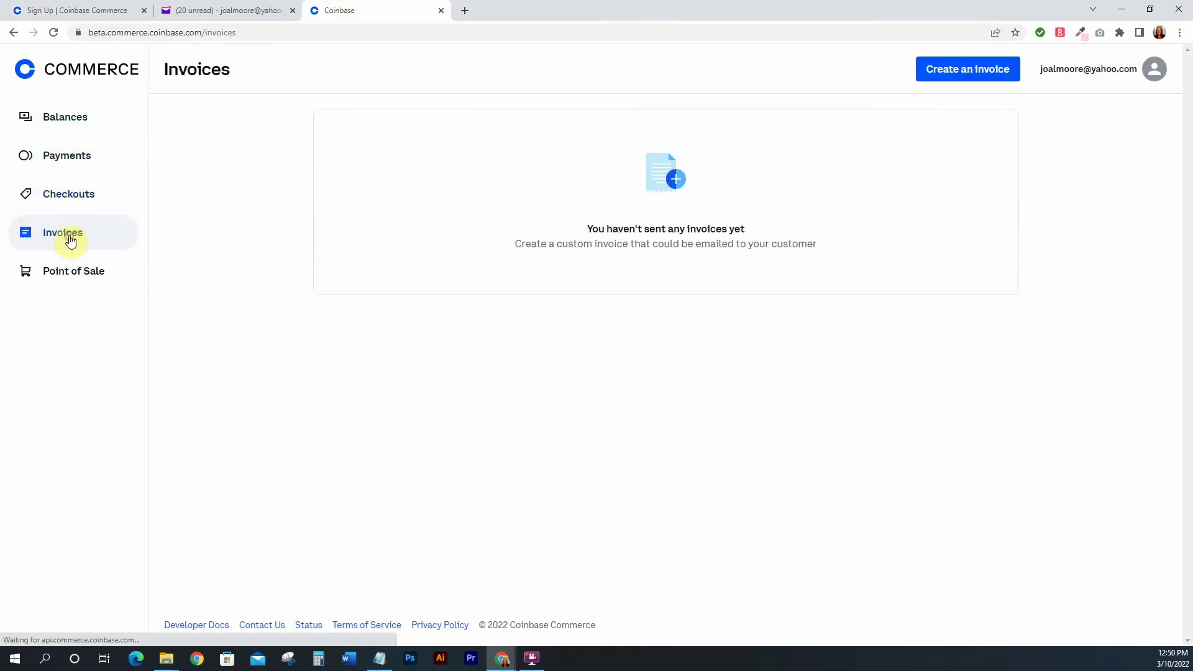
click(85, 269)
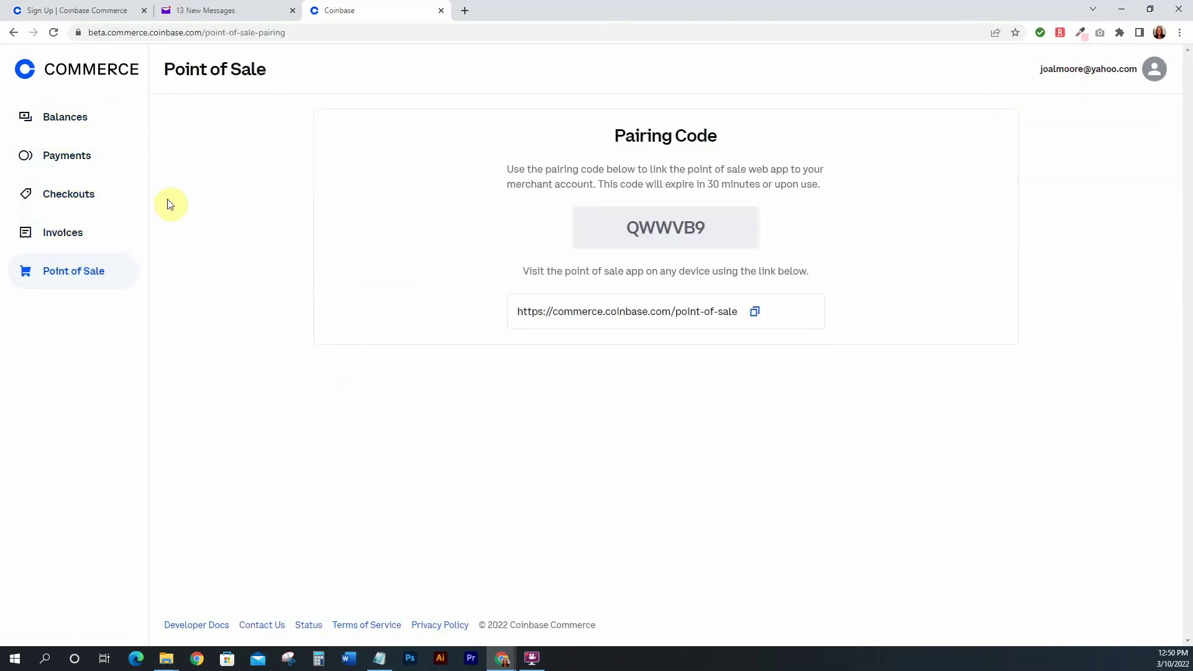
click(62, 121)
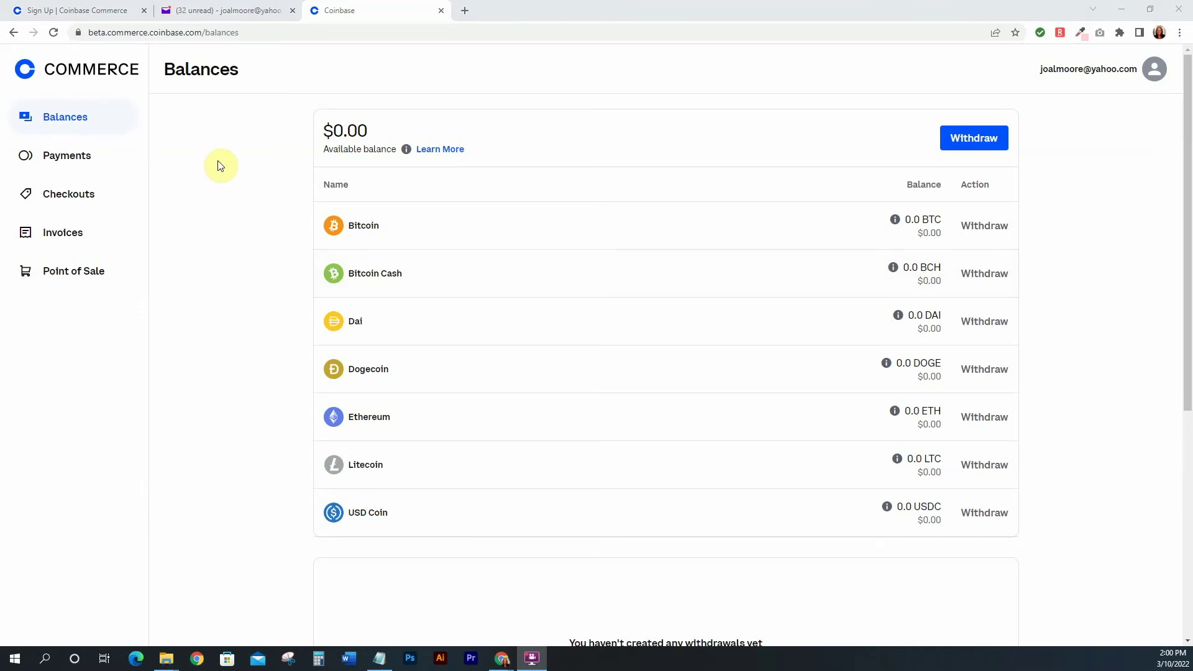
From the Checkouts page, start a new checkout and look over the blank form
click(52, 198)
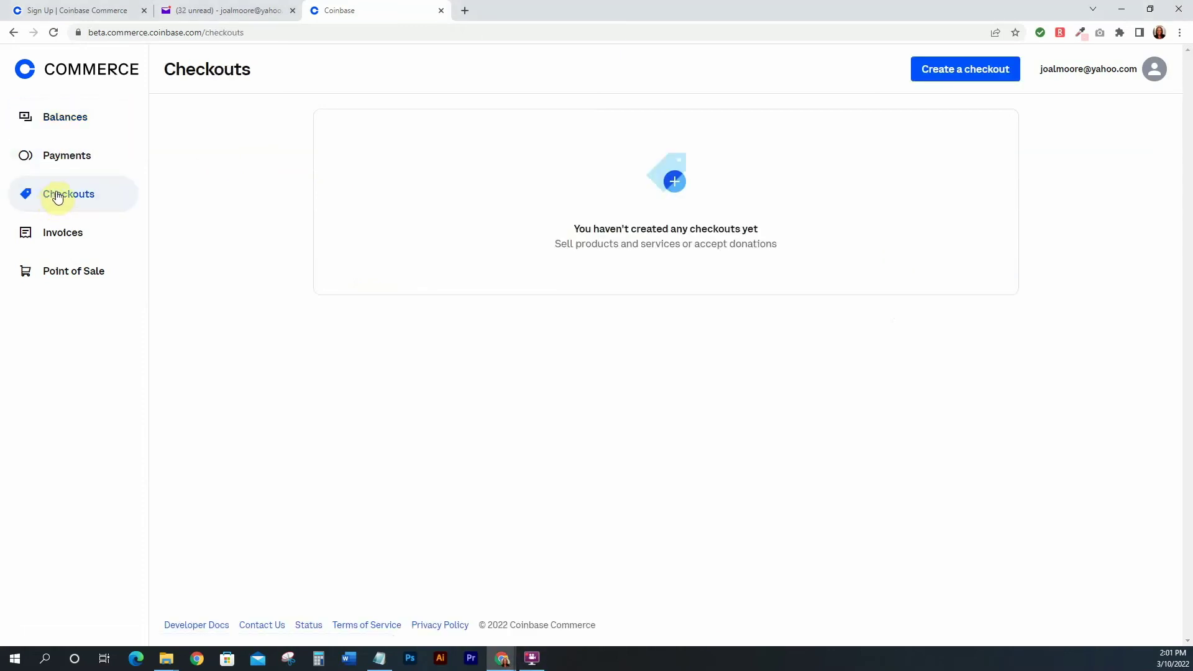
click(951, 71)
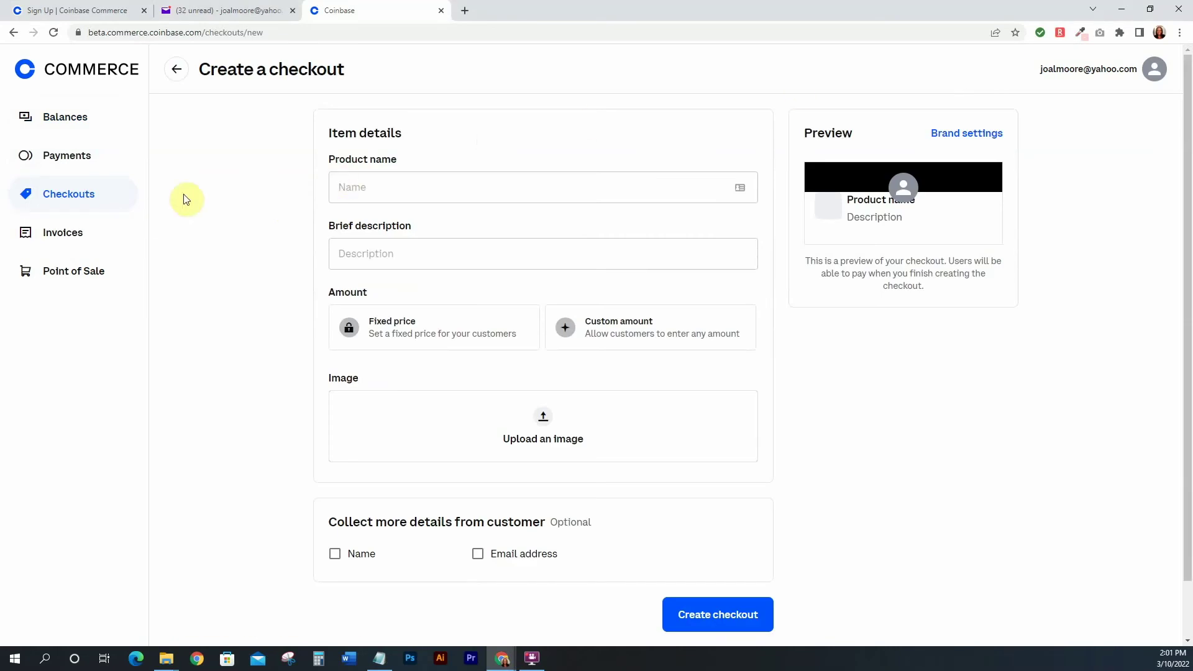
scroll(267, 192, down, 1)
scroll(267, 193, up, 1)
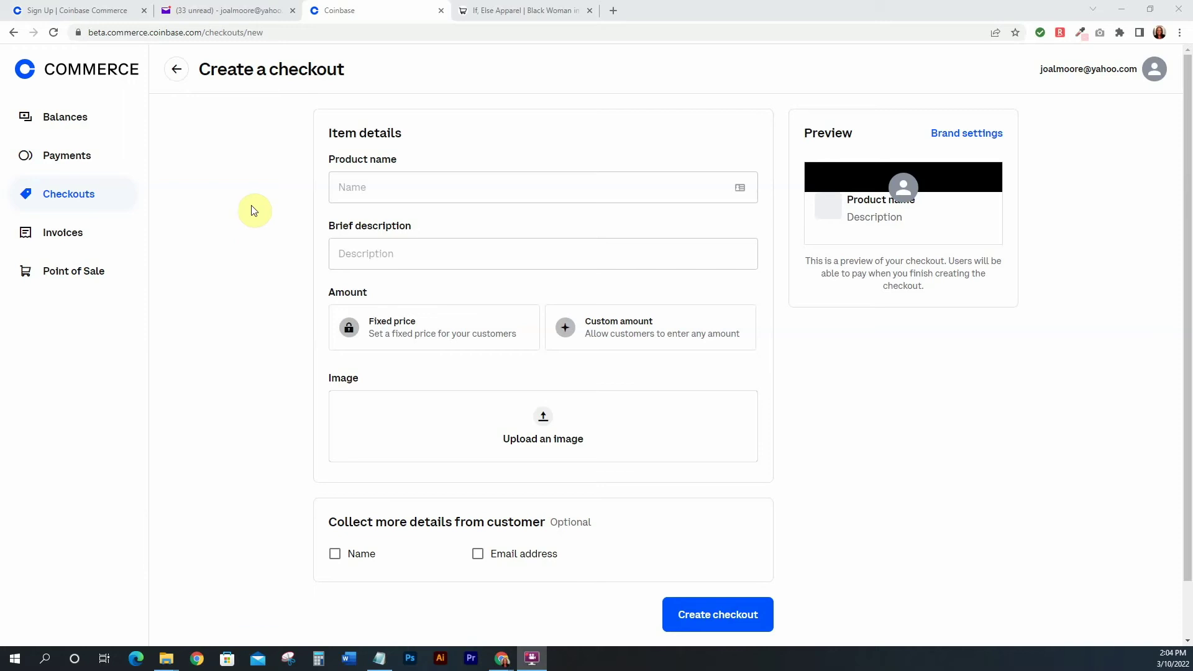
Copy the store's hoodie title and paste 'IF, ELSE APPAREL' as the checkout's product name
click(515, 14)
mouse_move(674, 125)
mouse_down()
mouse_move(794, 123)
mouse_move(668, 123)
mouse_up()
key(ctrl+c)
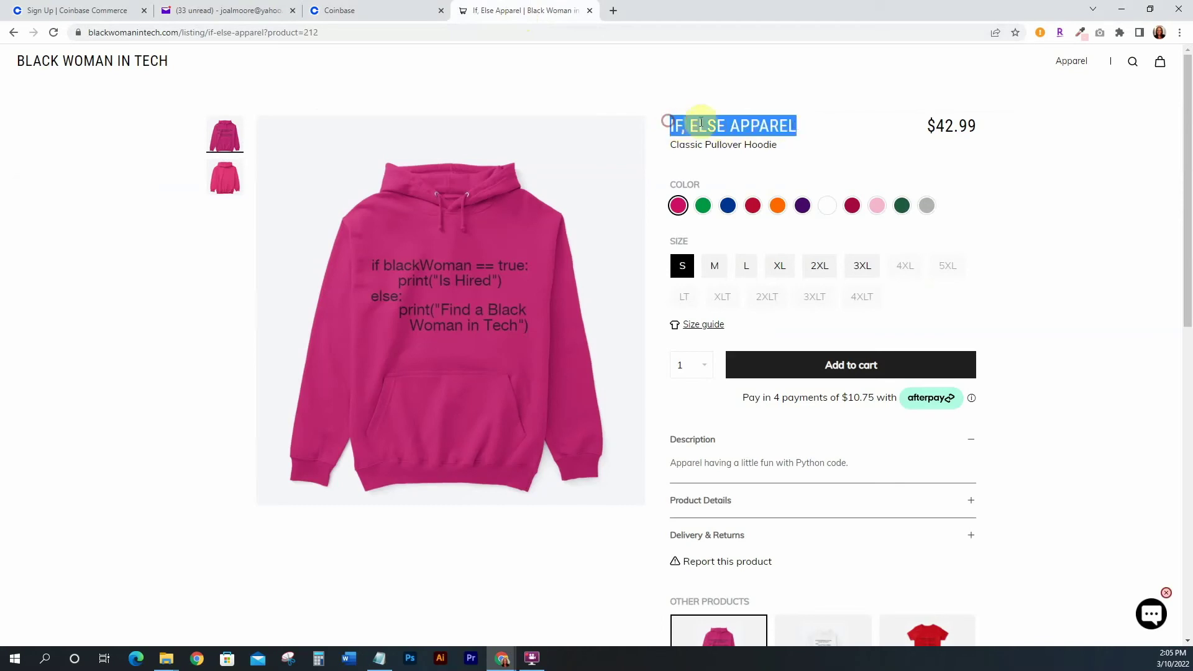
click(338, 10)
click(396, 187)
key(ctrl+v)
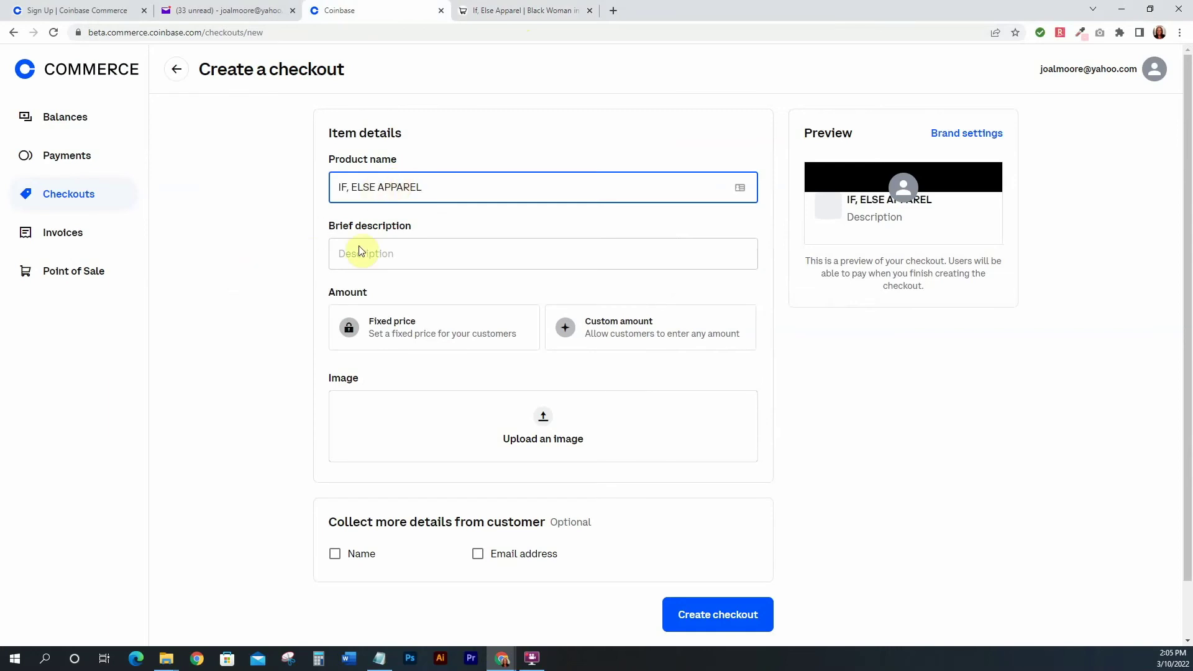
click(362, 252)
click(482, 121)
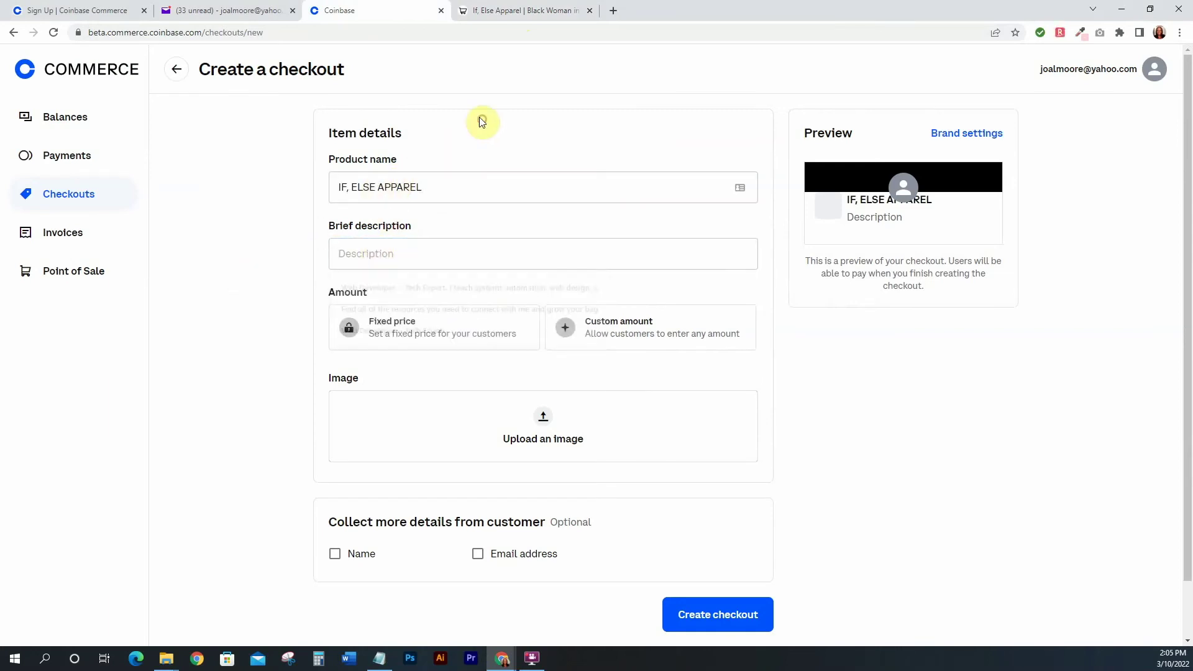
Expand the hoodie's description and Product Details on the store page, then return to the description field
click(506, 10)
click(1042, 302)
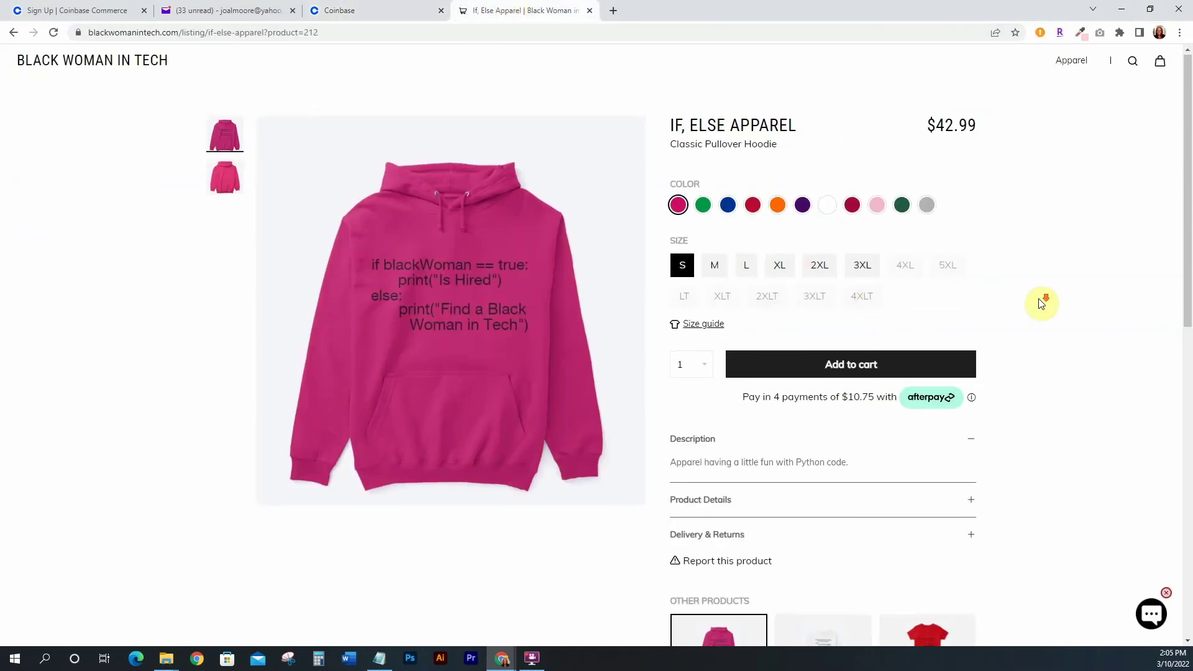
scroll(1042, 303, down, 1)
click(684, 379)
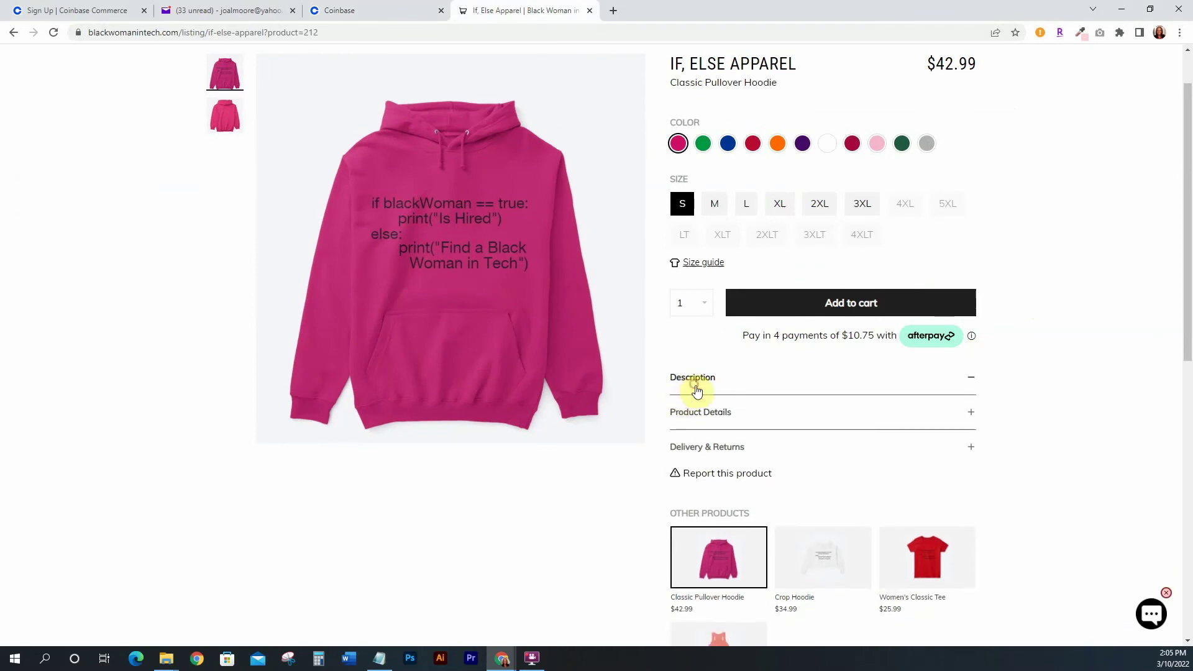
click(709, 410)
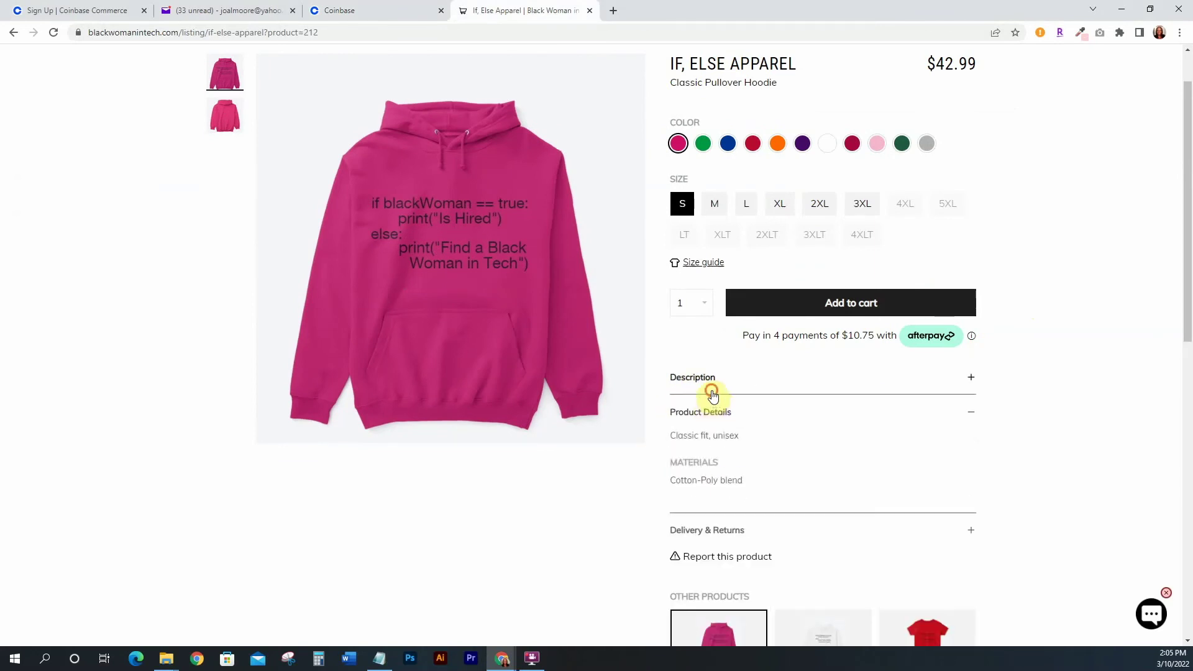
click(712, 395)
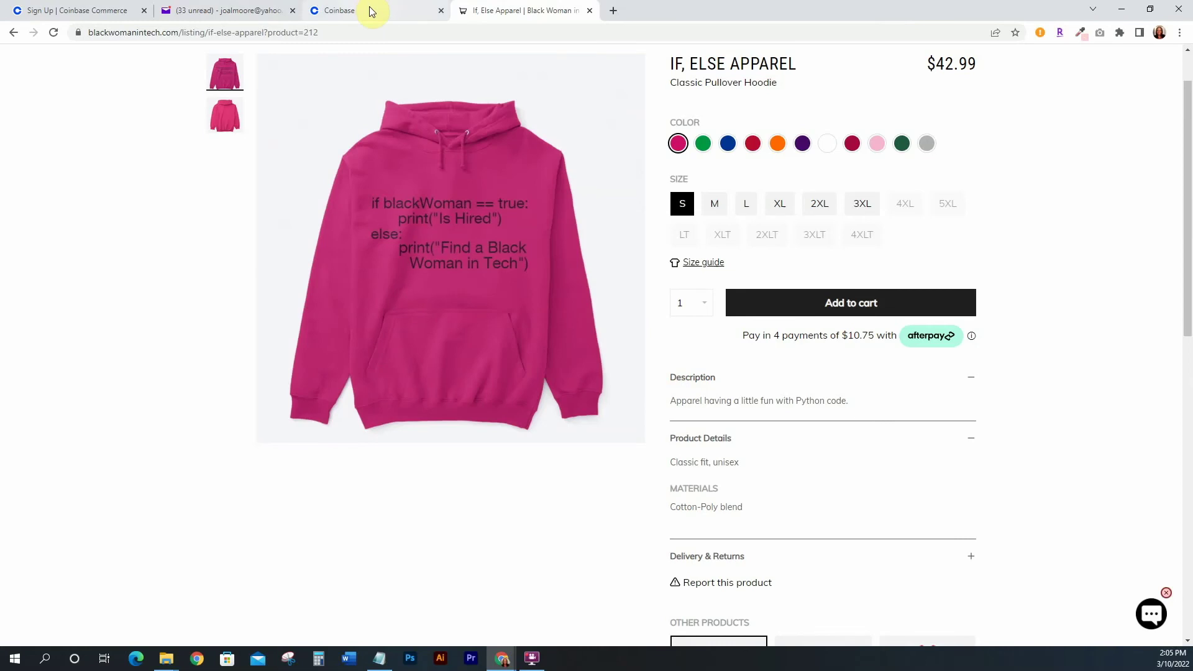
click(369, 10)
click(386, 253)
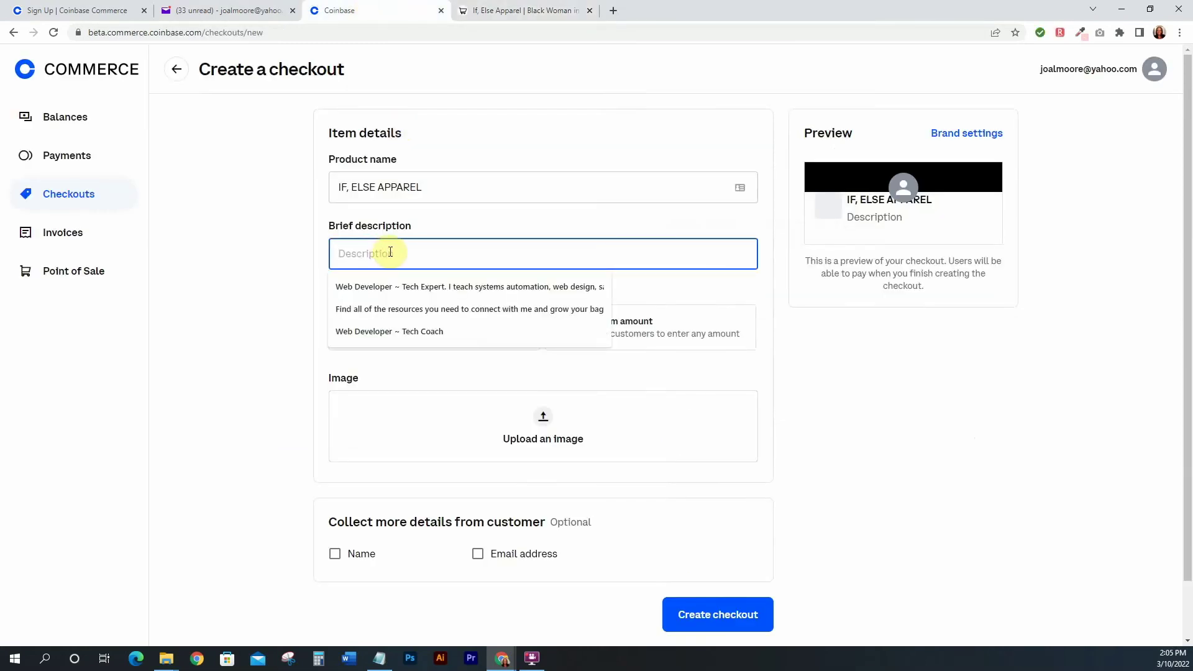
Describe the checkout as 'Apparel having fun with Python.' and give it a fixed USD price of 42.99
text(Apparel having fun wit)
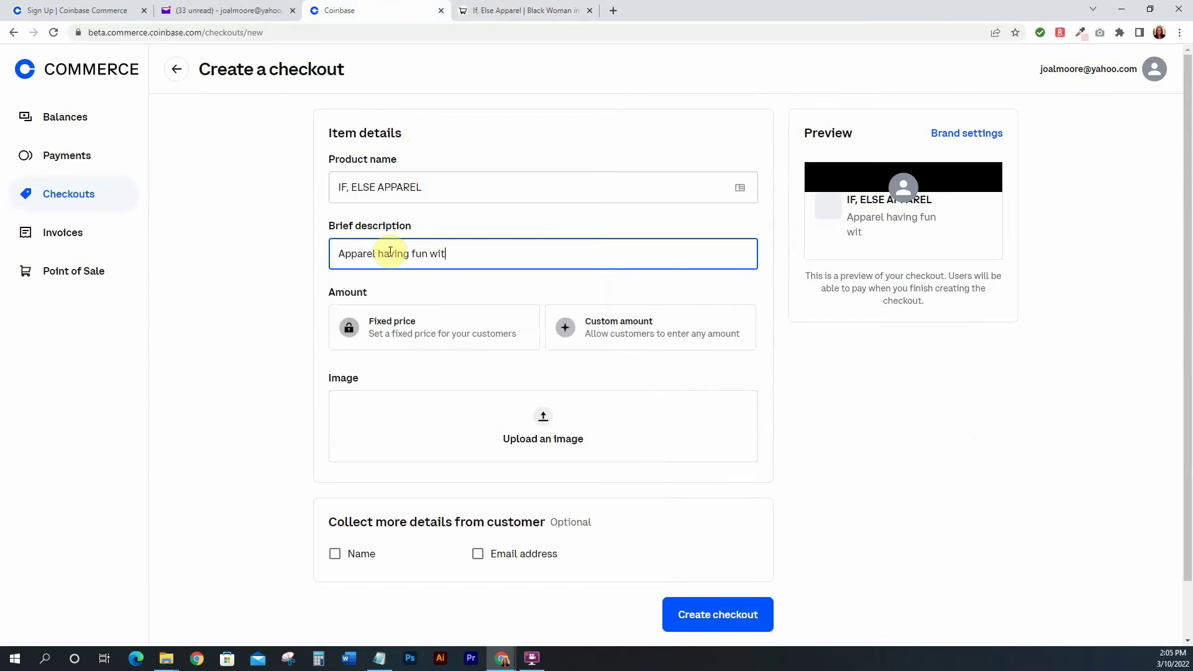
text(h Python.)
click(232, 283)
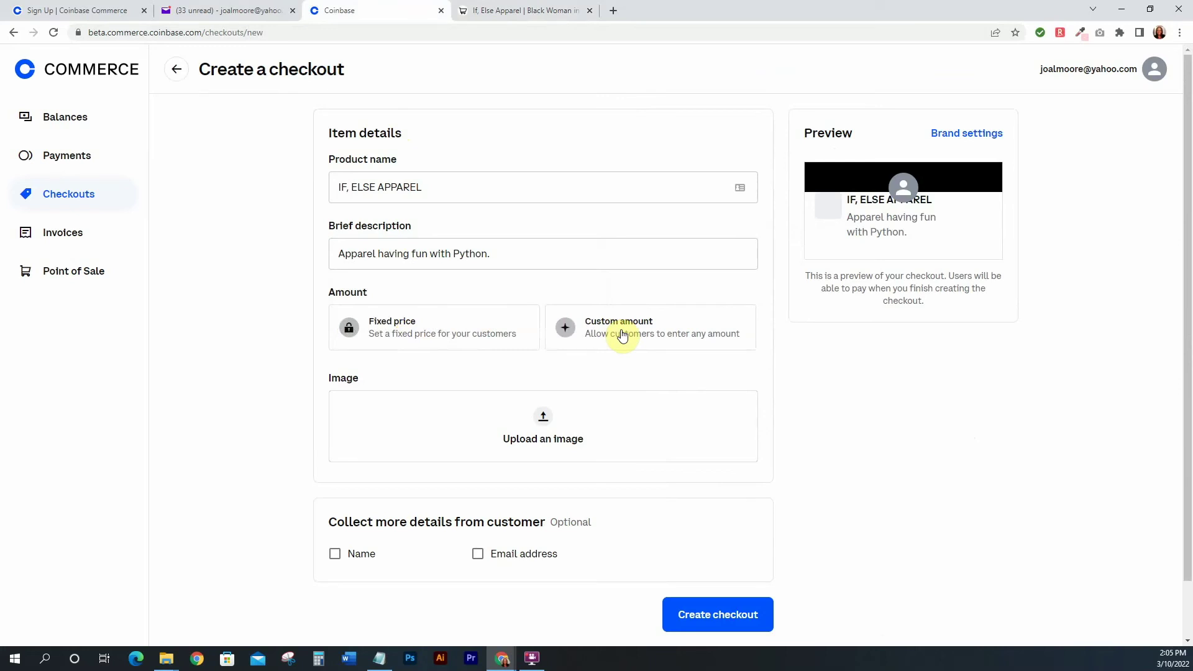
click(395, 328)
click(526, 385)
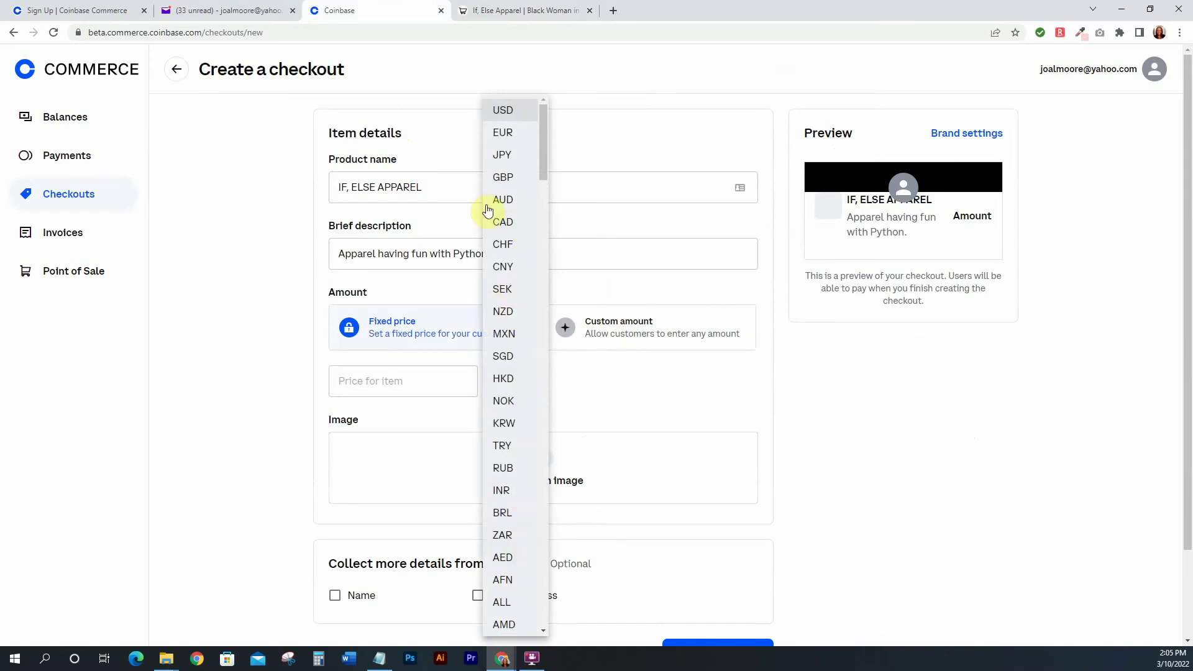
click(377, 381)
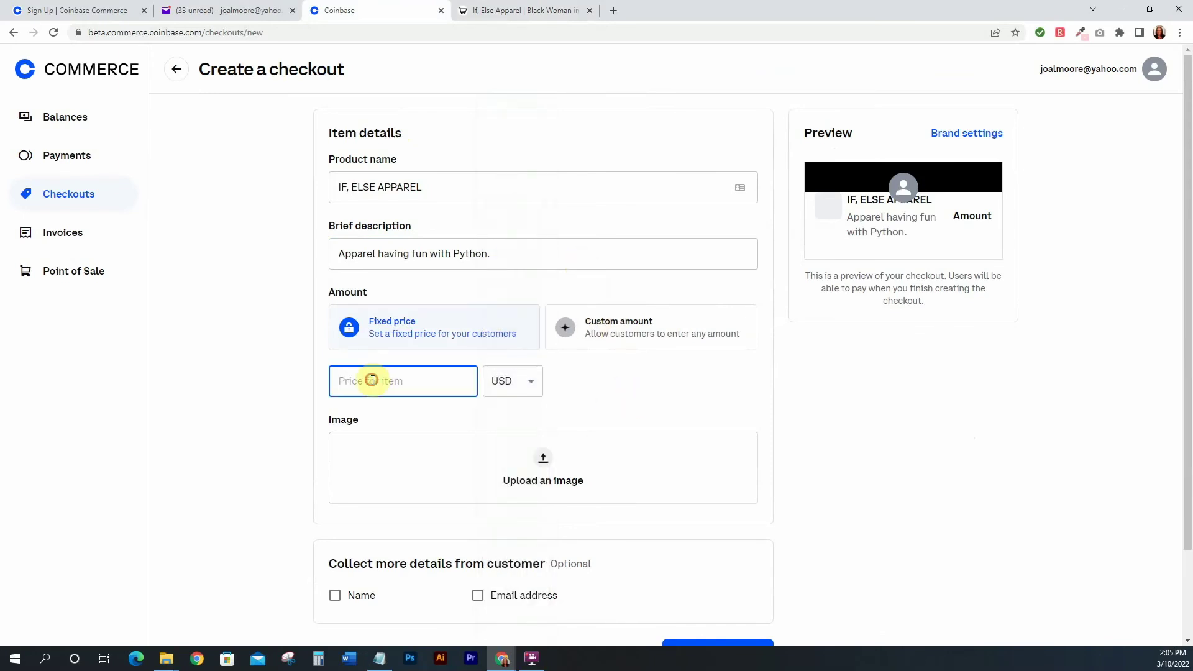
click(487, 10)
click(346, 10)
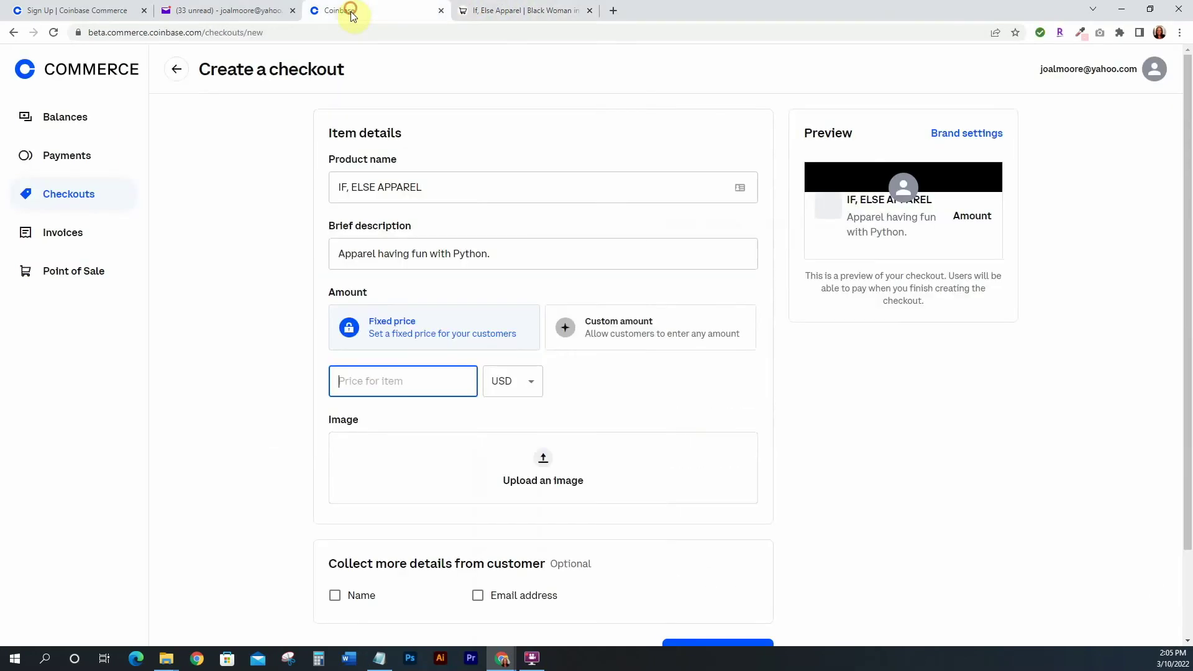
text(42)
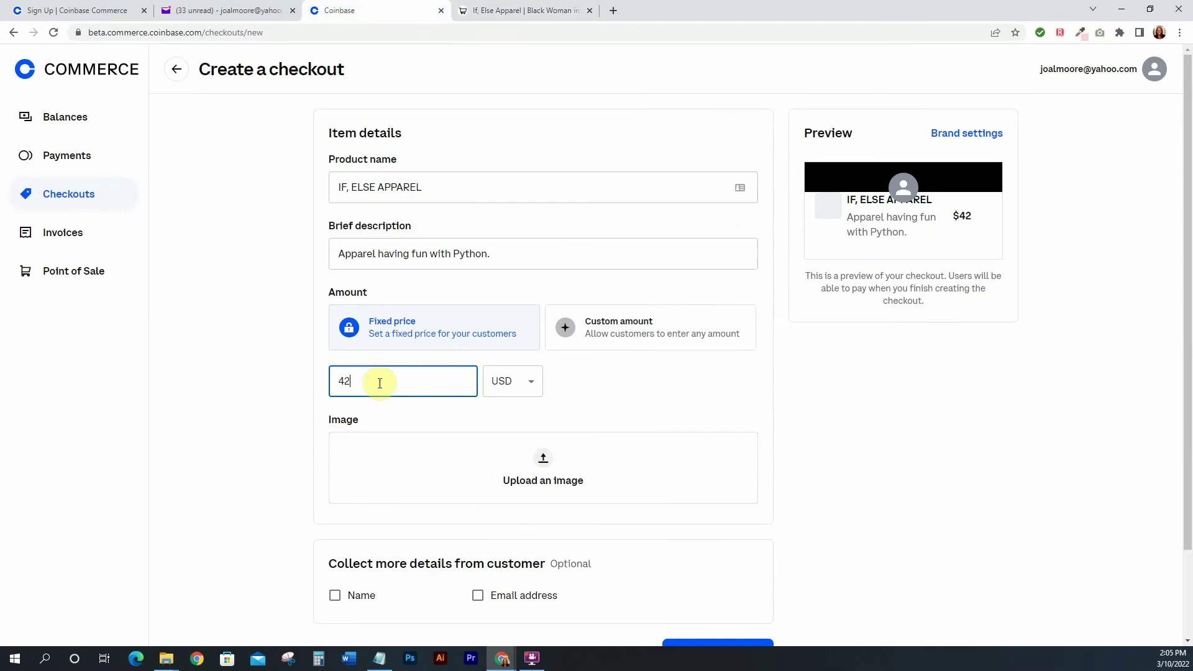
text(.99)
Confirm the 42.99 USD price, attach techhoodie.jpg as product image, and tick Name collection
click(810, 419)
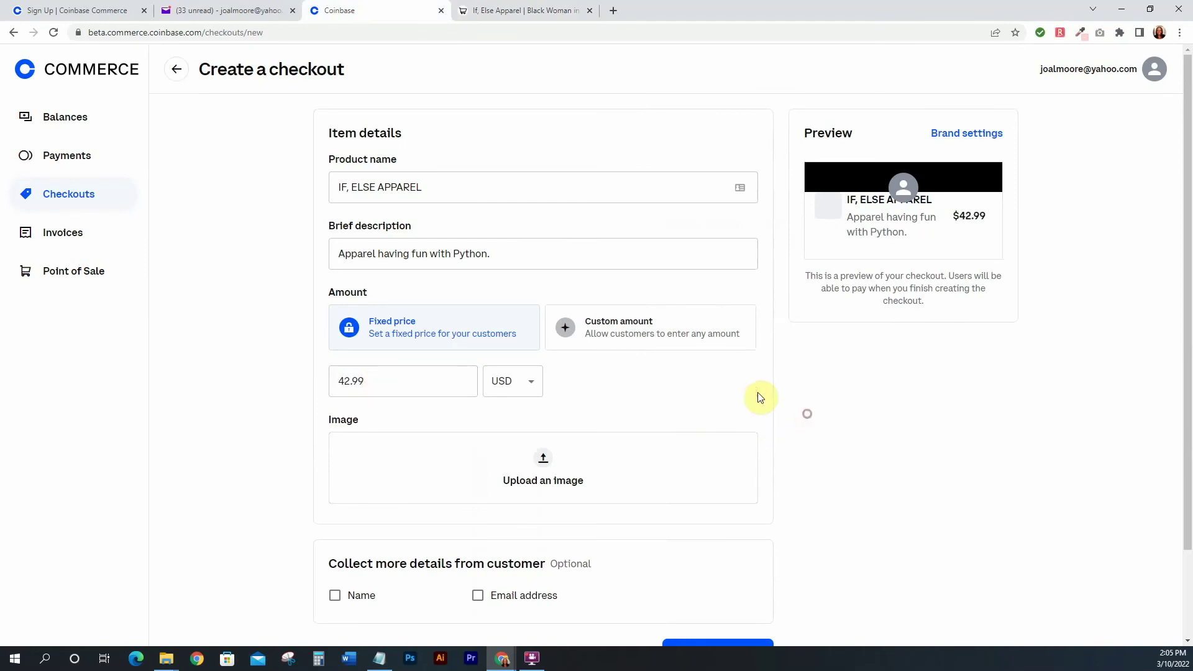
click(532, 473)
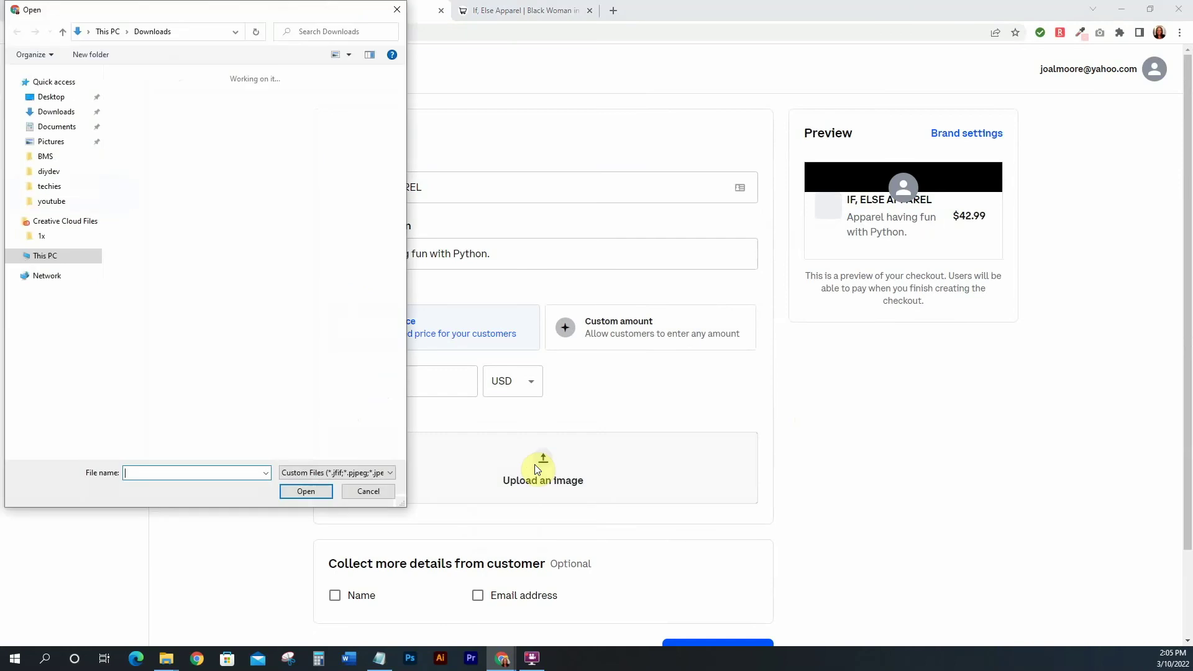
scroll(305, 193, down, 2)
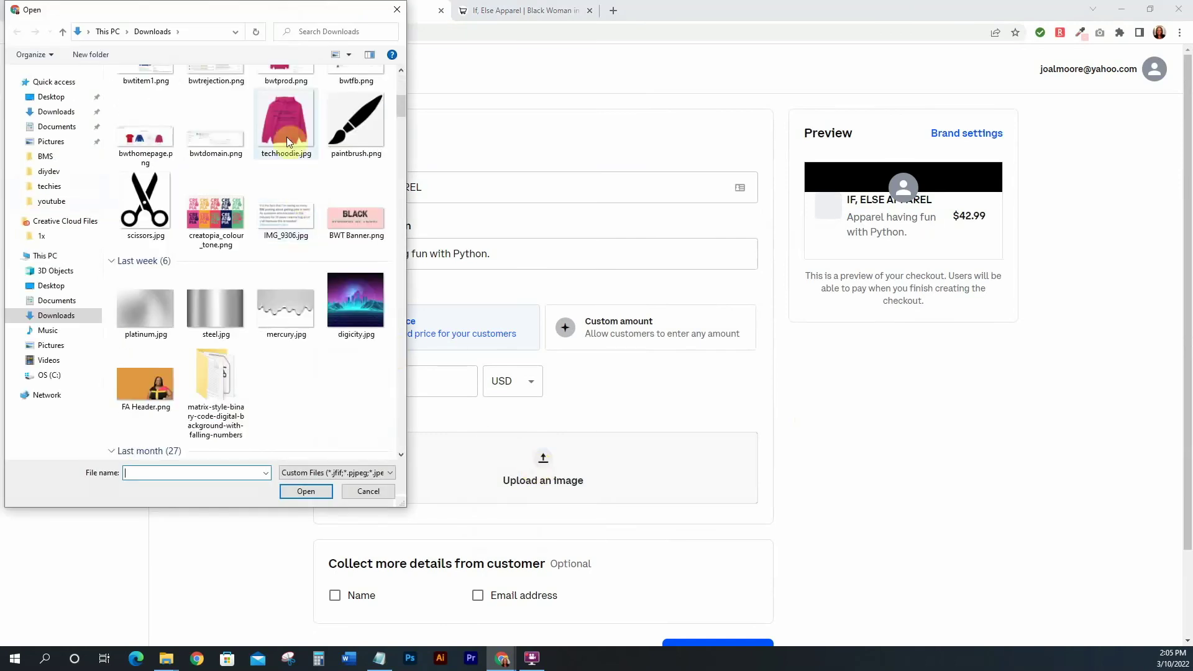
double_click(288, 118)
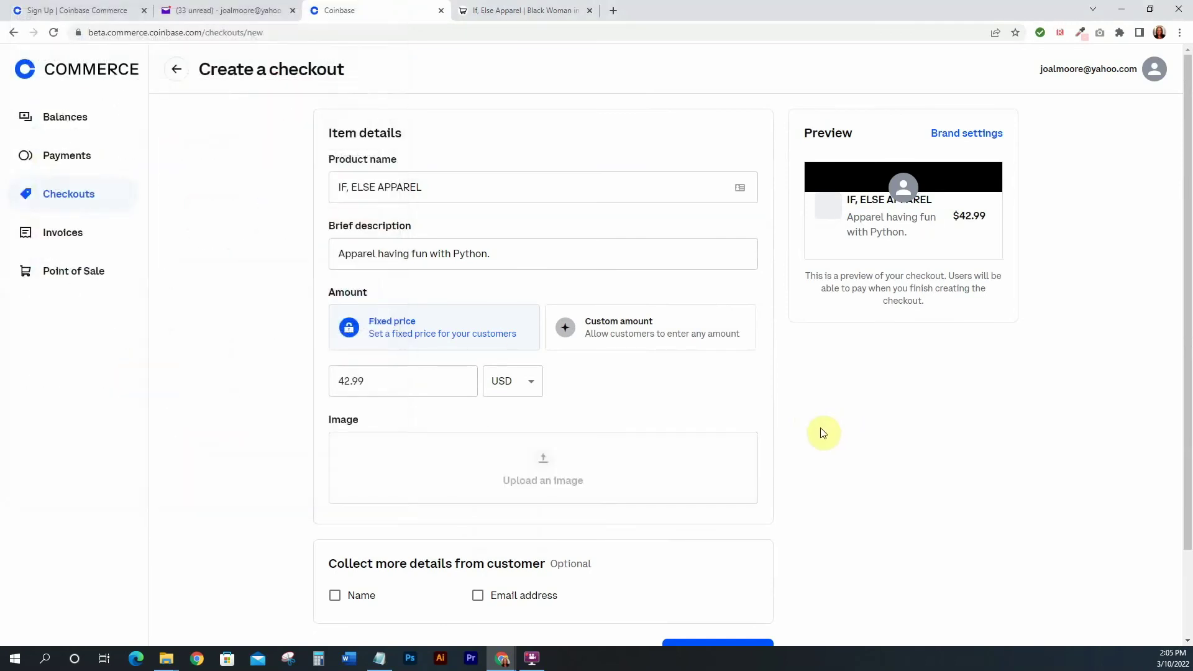
scroll(802, 438, down, 1)
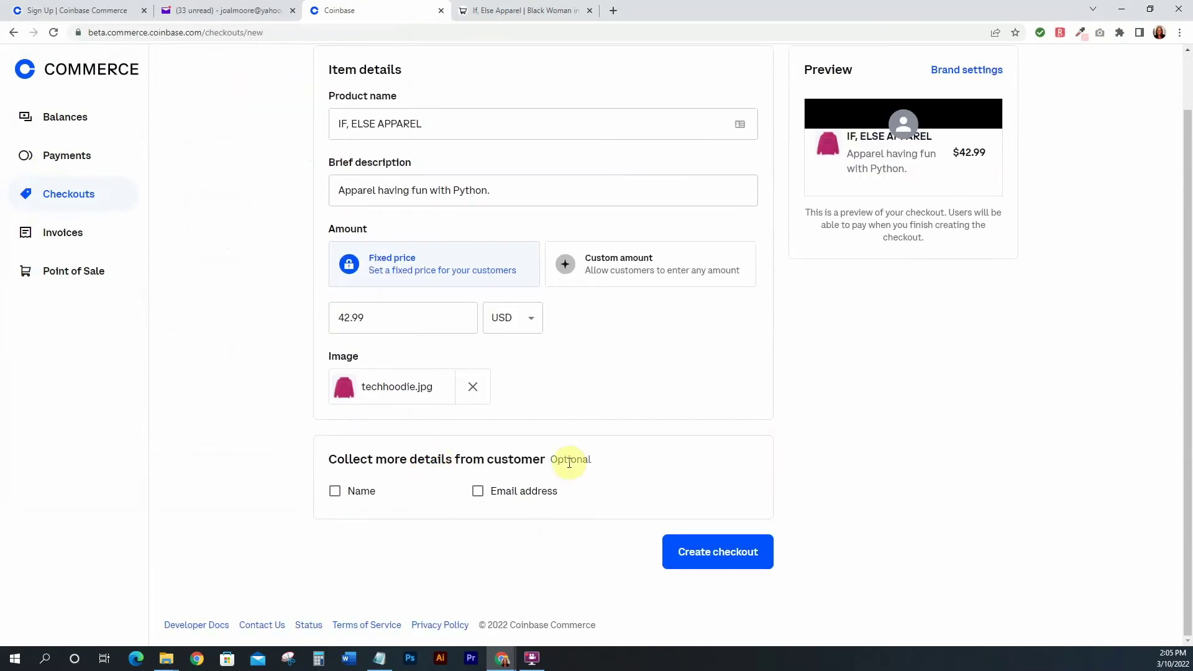
click(336, 492)
Tick Email address so the checkout collects it alongside the customer's name
click(478, 492)
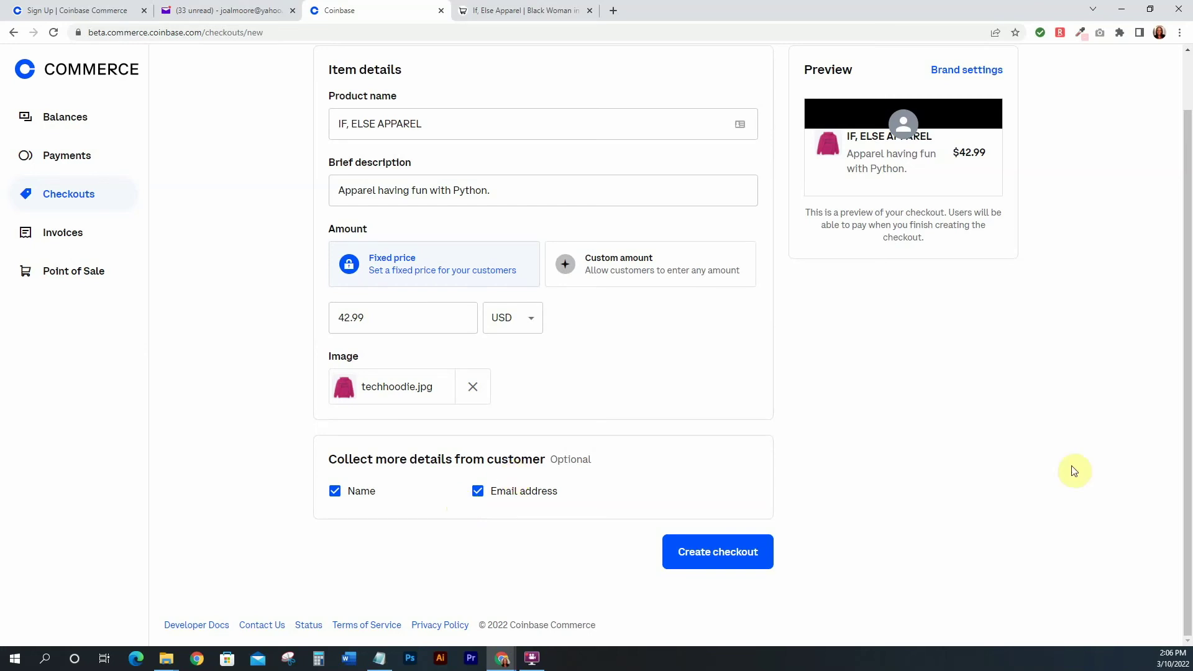
scroll(1078, 469, up, 1)
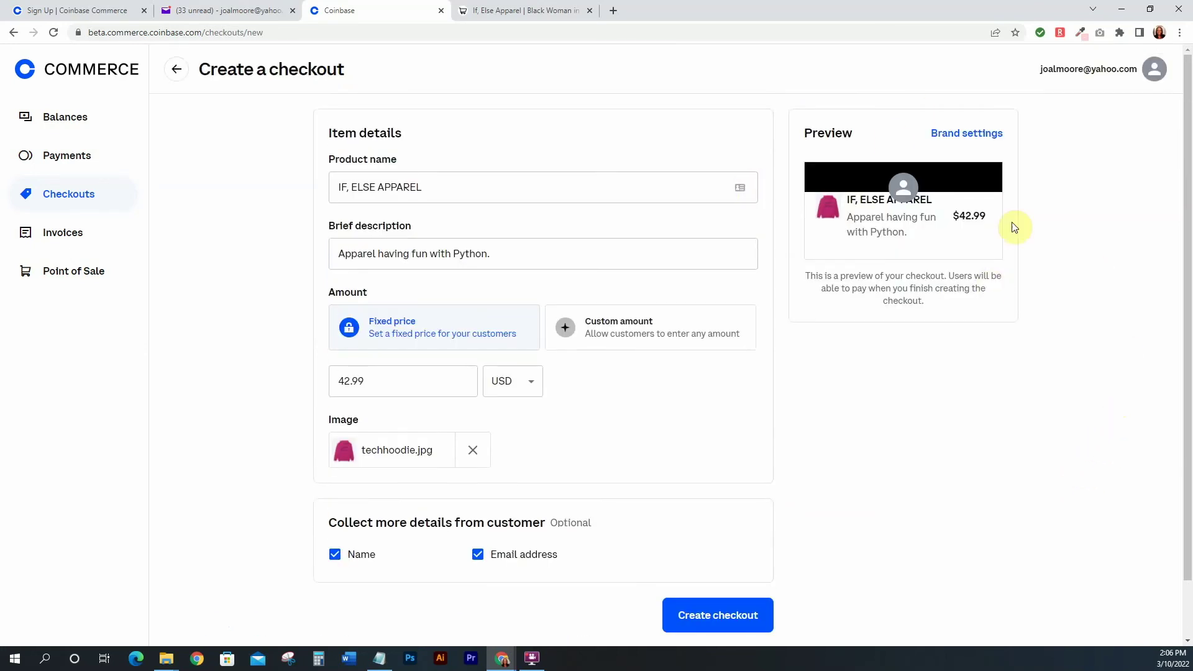
Review the brand settings (USD currency, #000000 color), then go back to Create a checkout
click(965, 137)
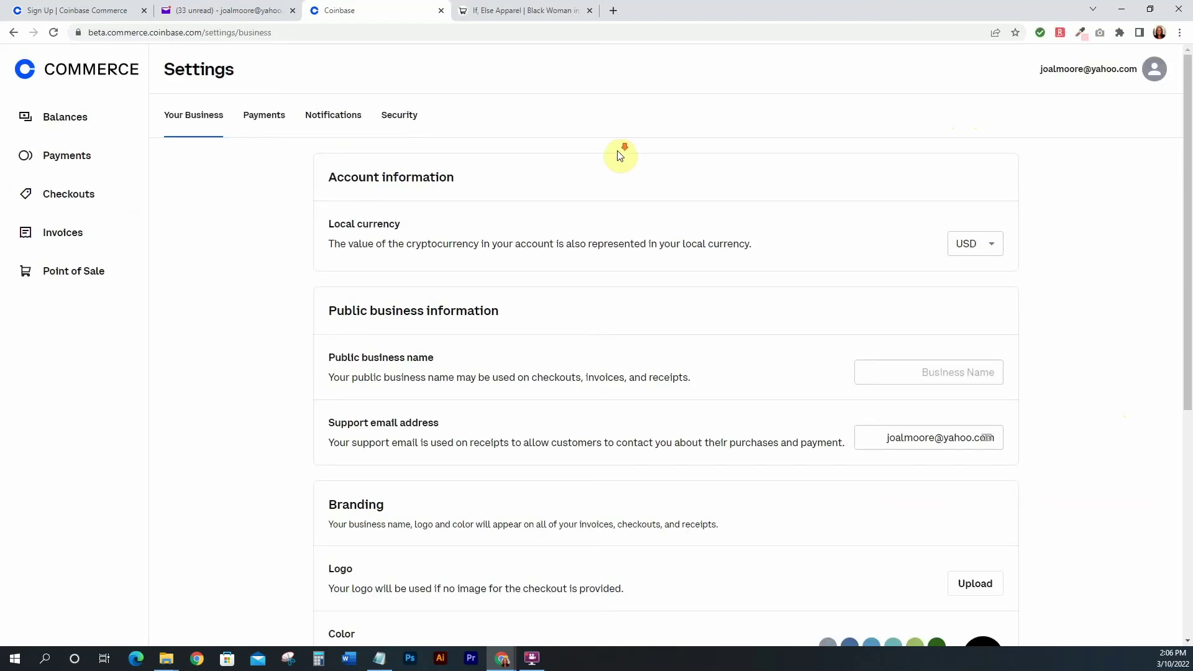
scroll(621, 155, down, 6)
scroll(619, 154, up, 6)
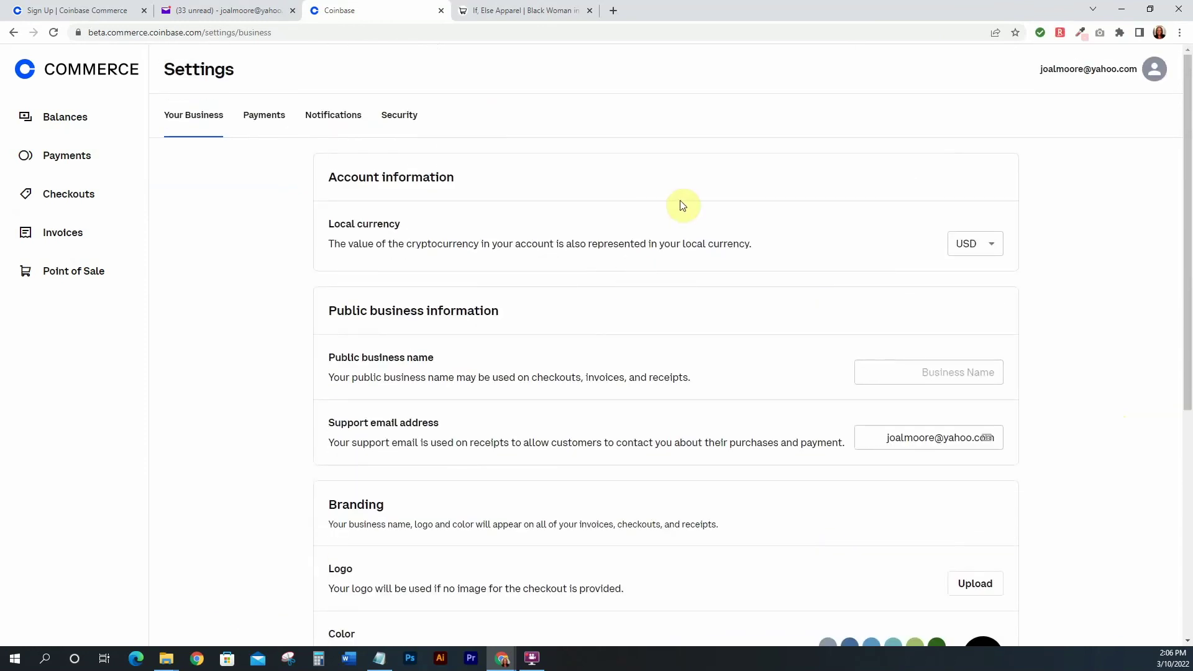
scroll(750, 210, down, 6)
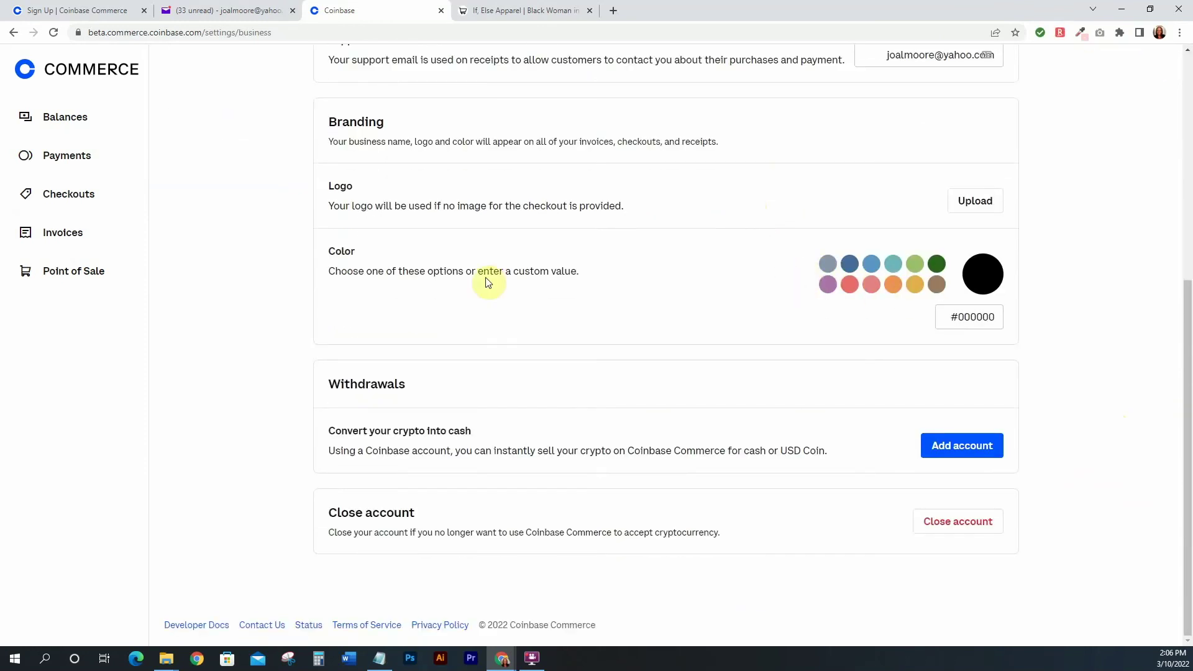
scroll(746, 335, up, 3)
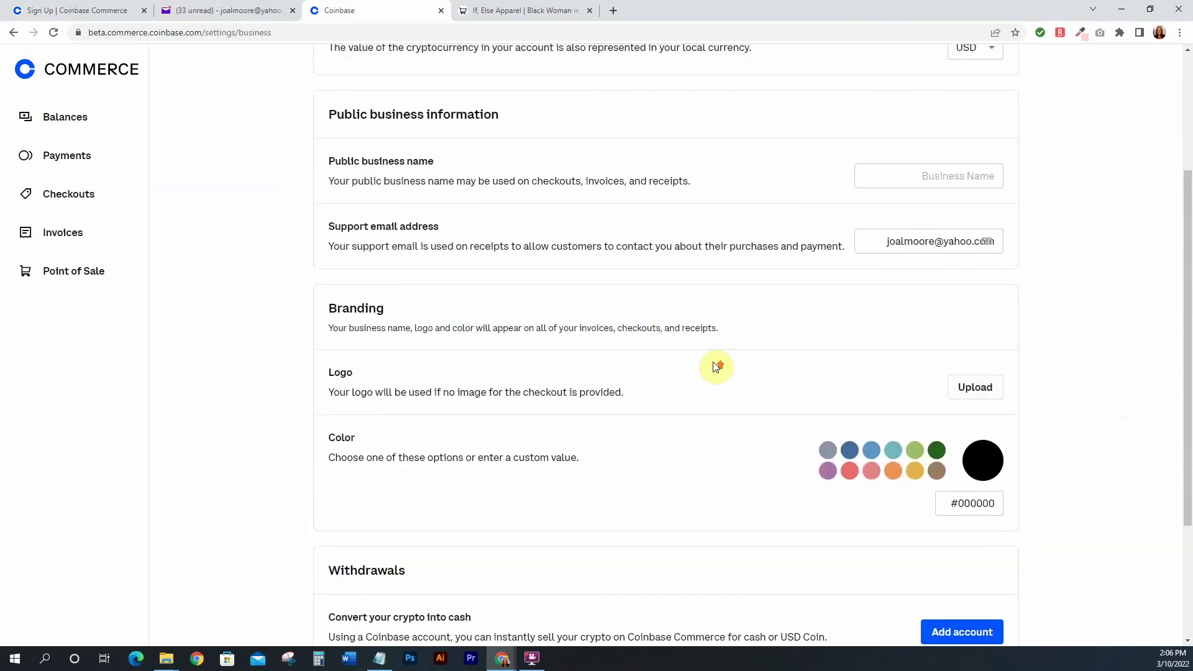
scroll(713, 364, up, 3)
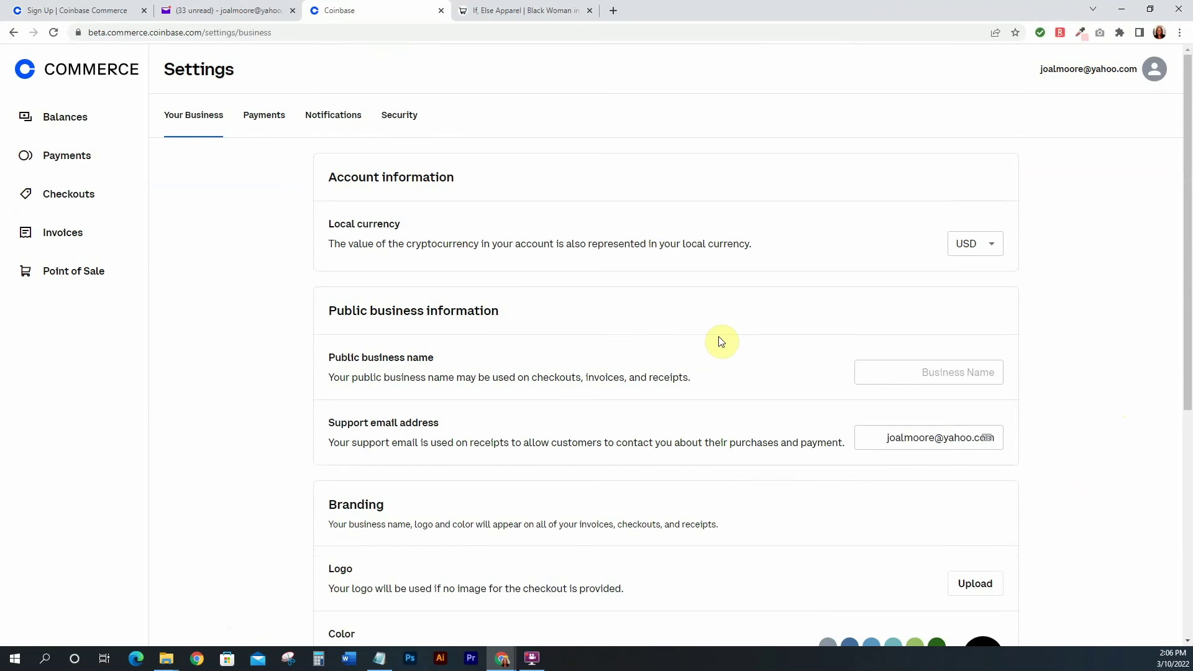
scroll(716, 342, down, 6)
scroll(721, 336, up, 6)
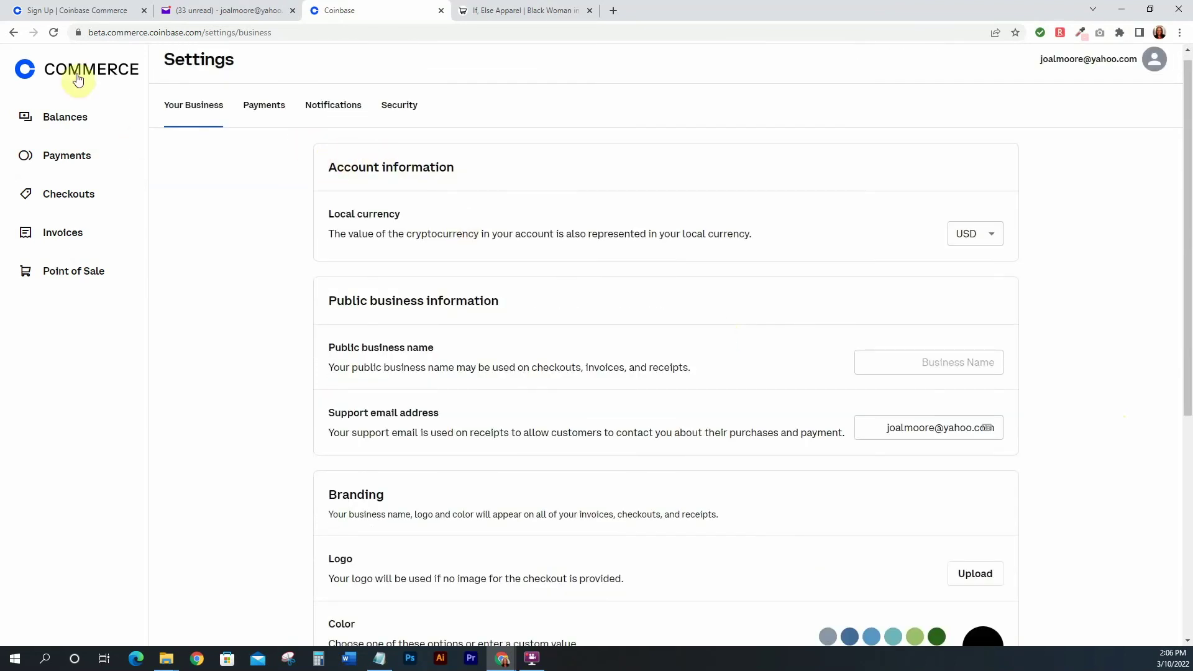
click(13, 32)
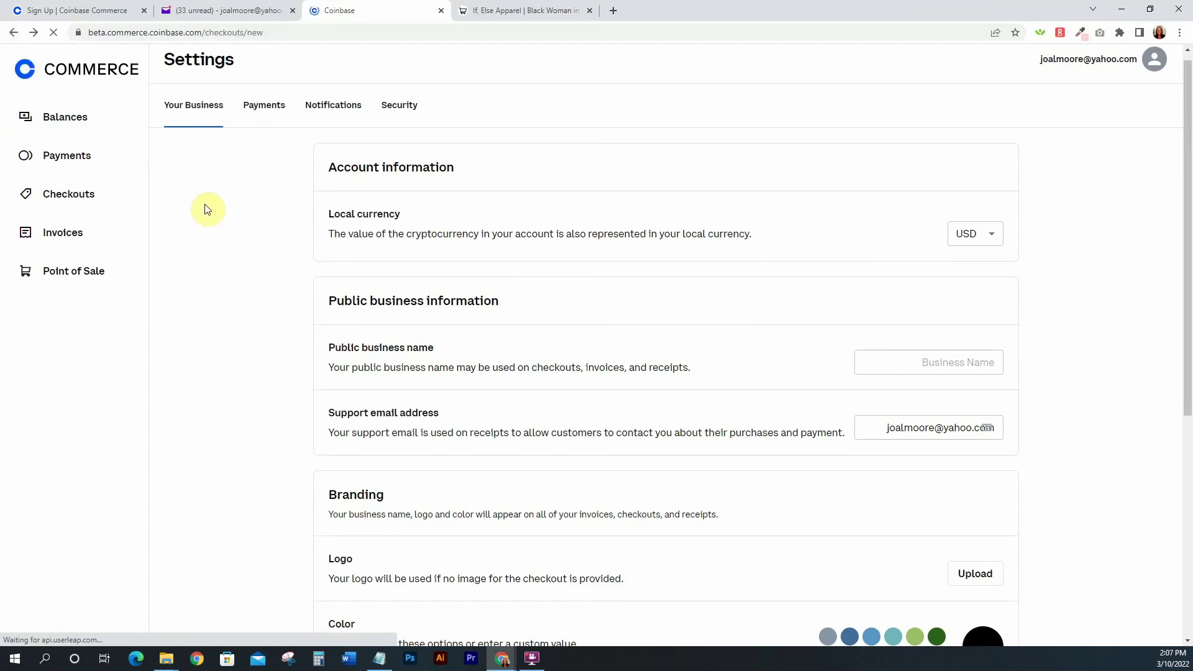
Paste 'IF, ELSE APPAREL' as product name and enter the description 'Apparel'
click(381, 182)
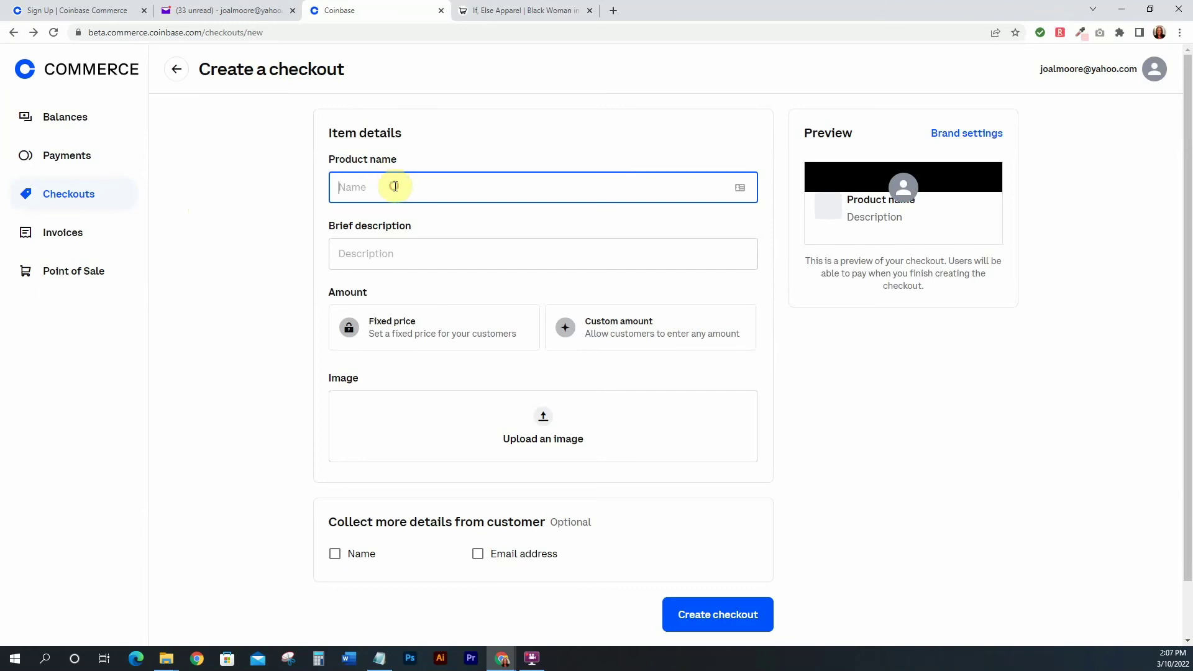
text(IF, ELSE APPAREL)
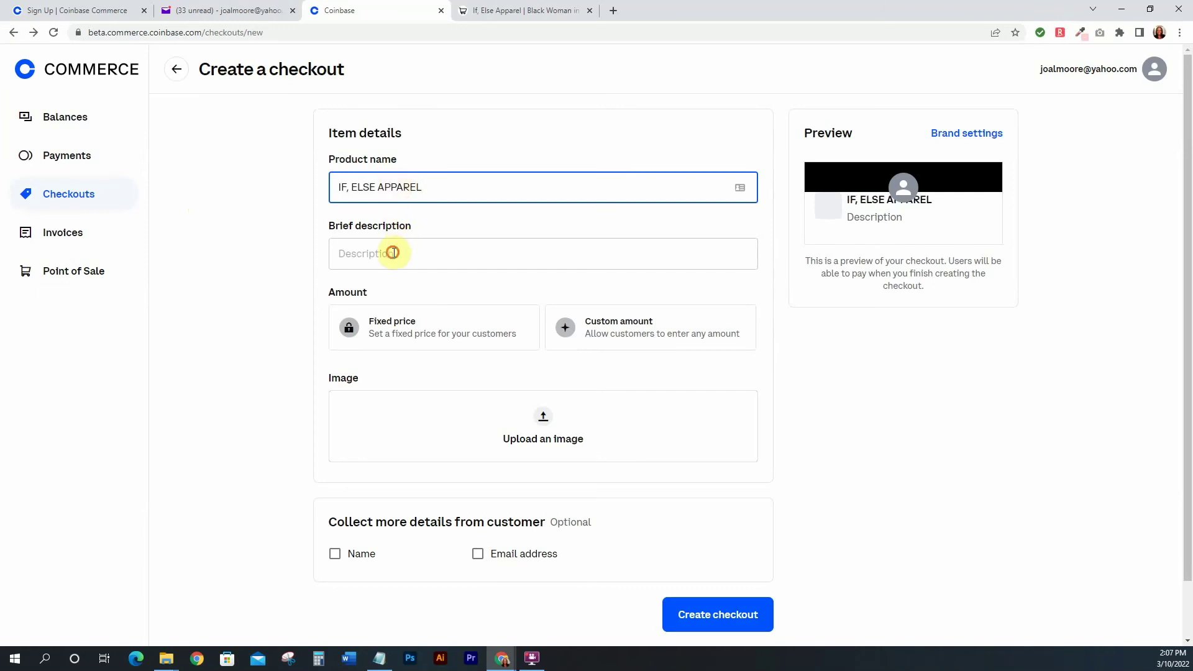
click(397, 253)
text(Apparel)
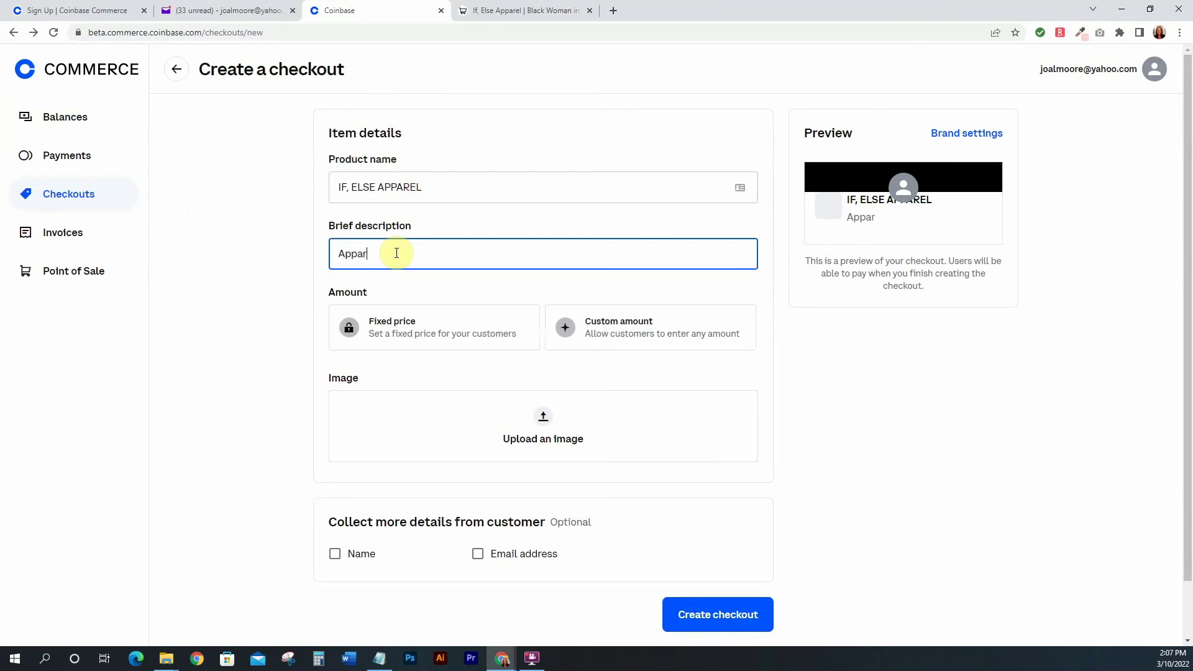
click(256, 272)
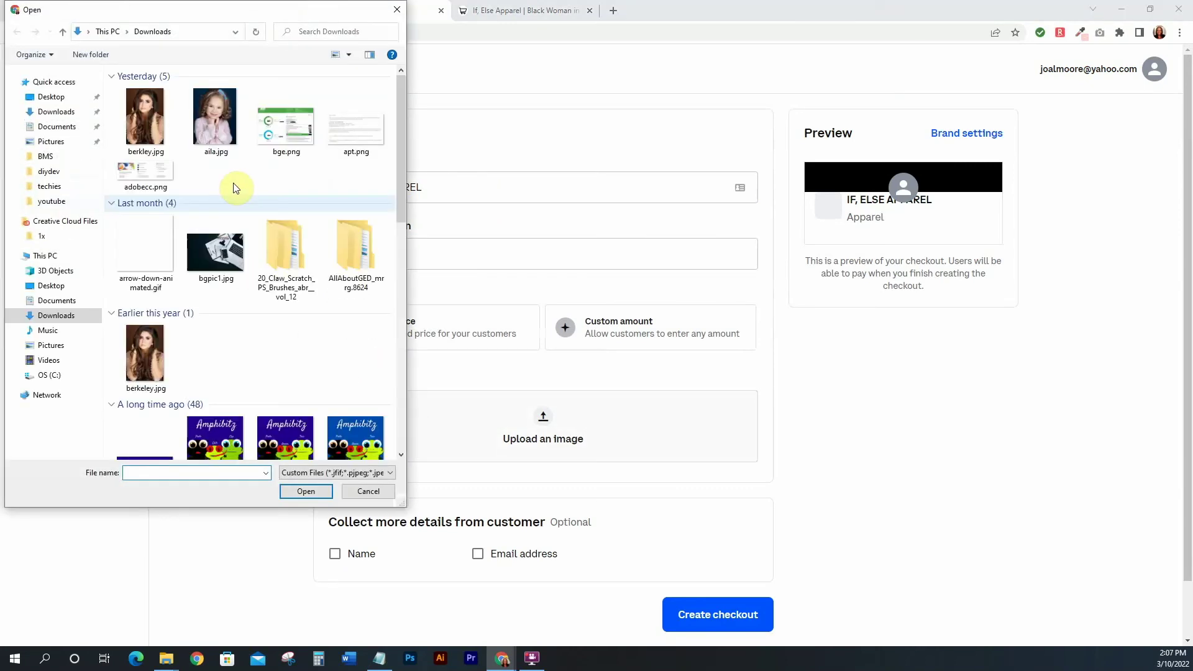
Attach the pink hoodie image techhoodie.jpg as the product image
scroll(256, 212, down, 5)
scroll(254, 211, up, 5)
double_click(278, 176)
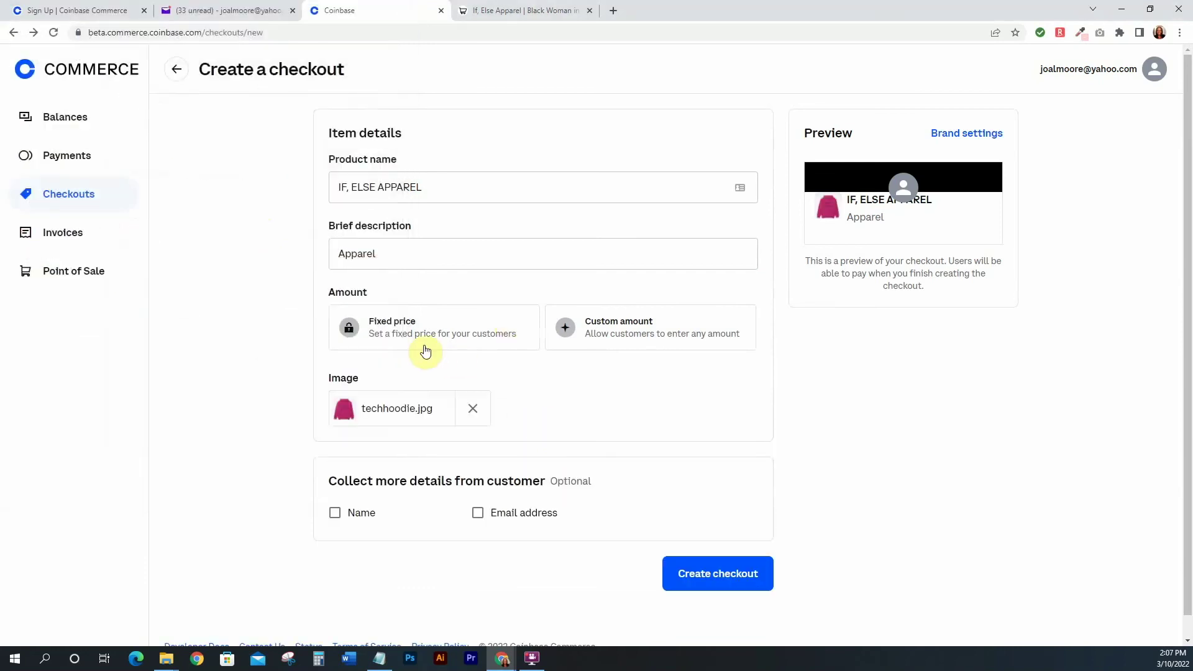
Set a fixed 42.99 USD price and collect the customer's name and email address
click(417, 322)
click(409, 375)
text(42.99)
click(654, 431)
click(335, 555)
click(478, 555)
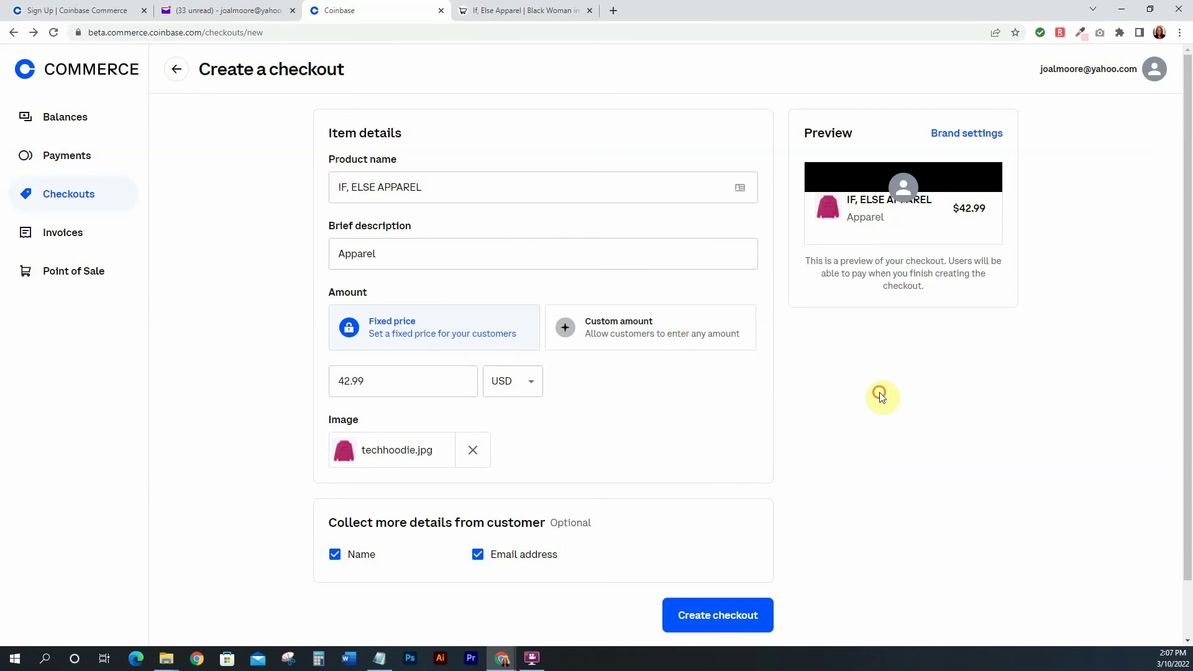
Create the $42.99 IF, ELSE APPAREL hoodie checkout, copy its share link, and open the hosted page
click(720, 617)
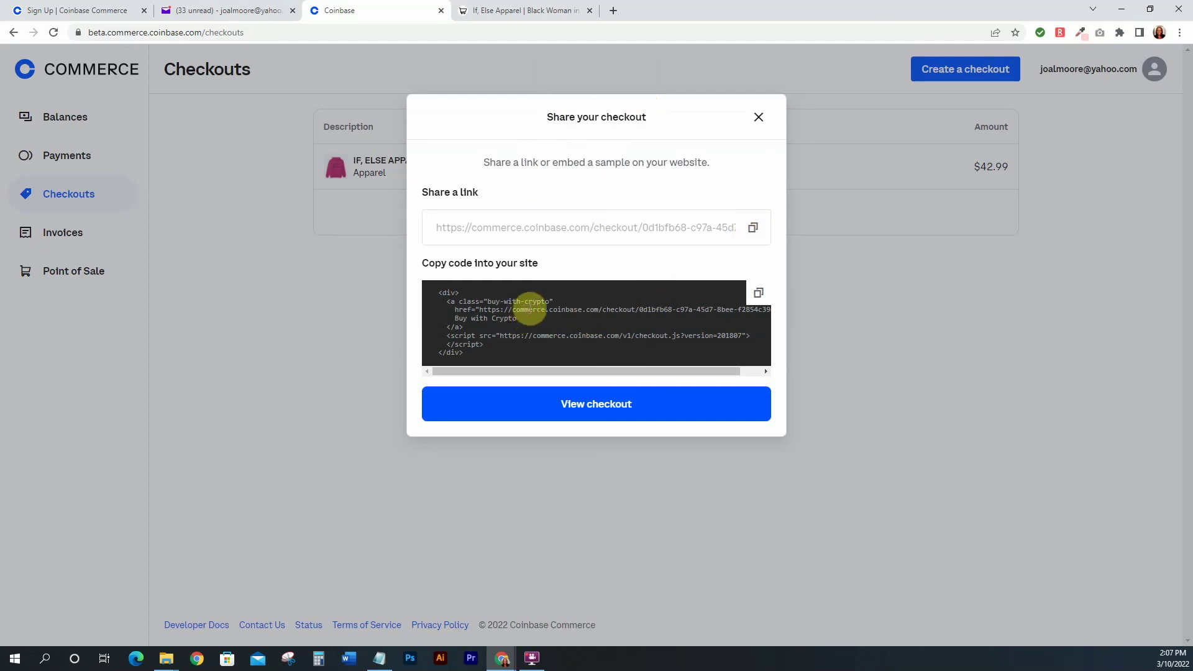
drag(442, 292, 514, 343)
click(514, 347)
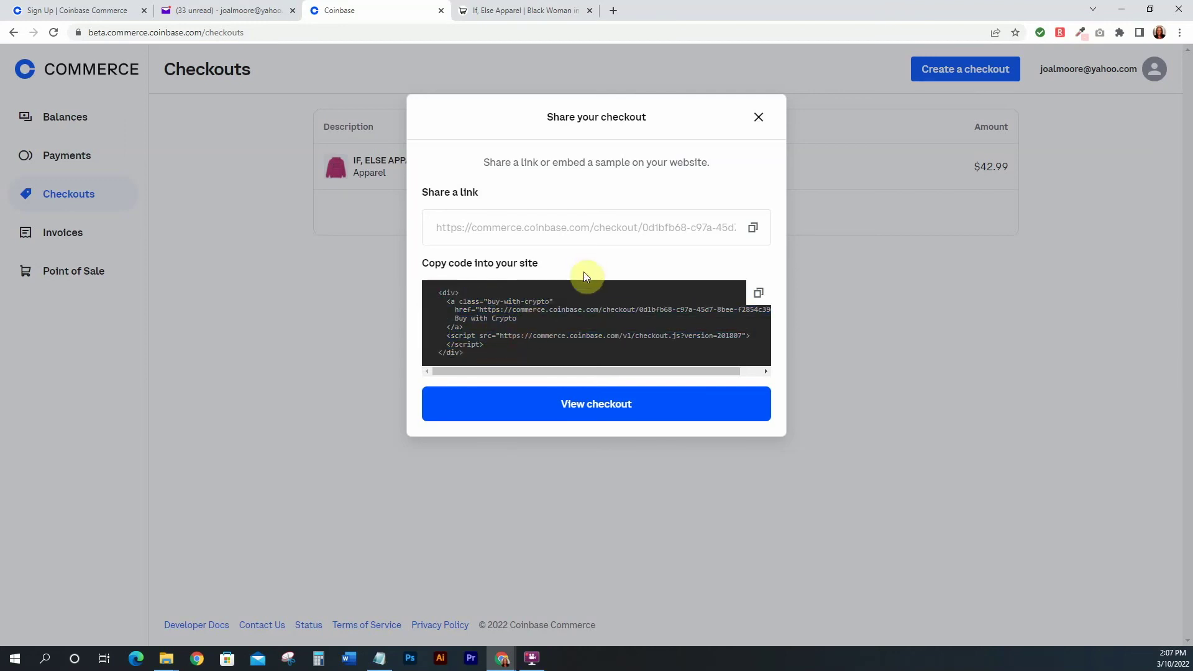
click(753, 228)
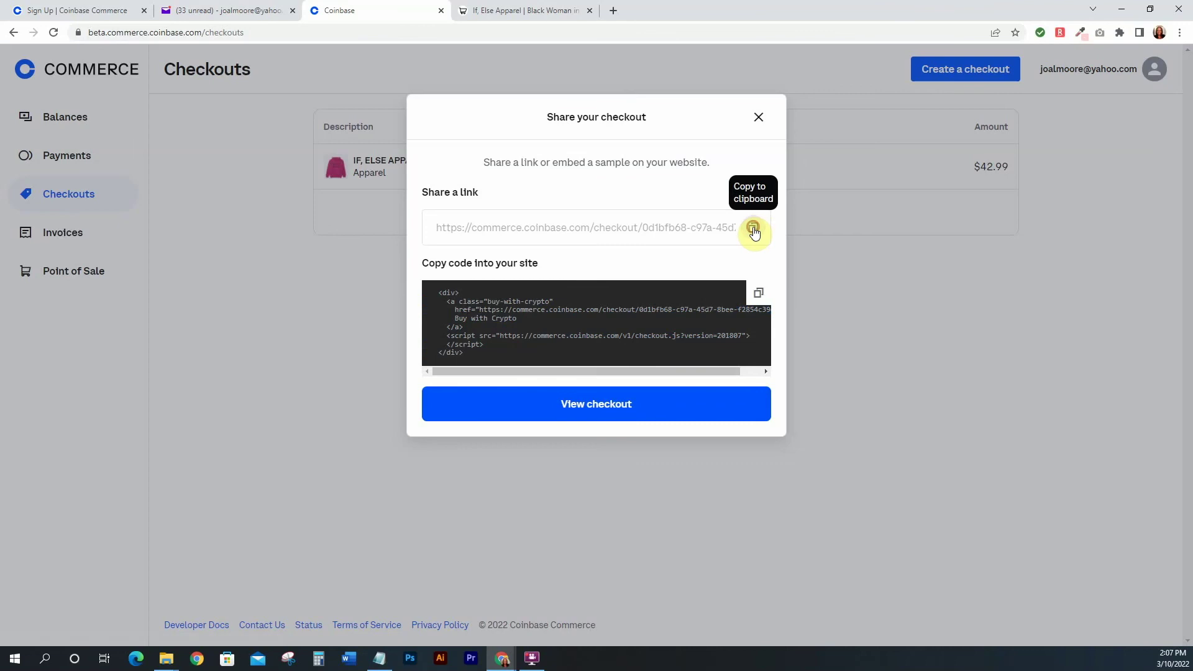
click(591, 405)
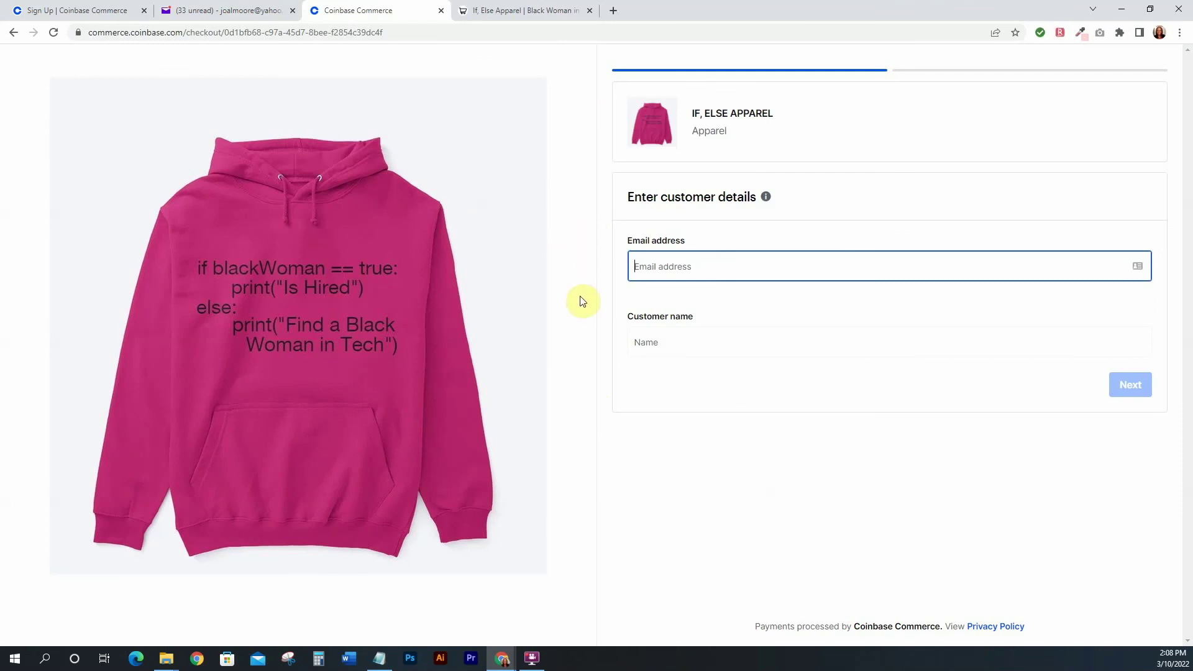
Enter the customer's email address and name on the hoodie checkout, then advance to cryptocurrency payment options
click(599, 290)
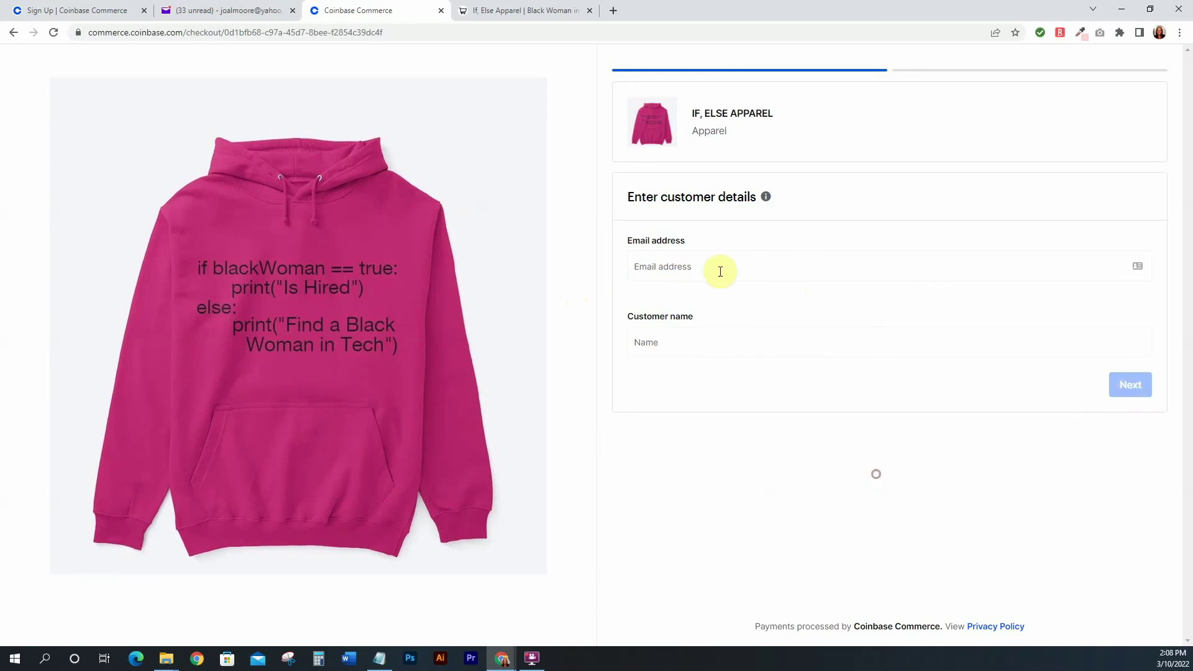
click(652, 267)
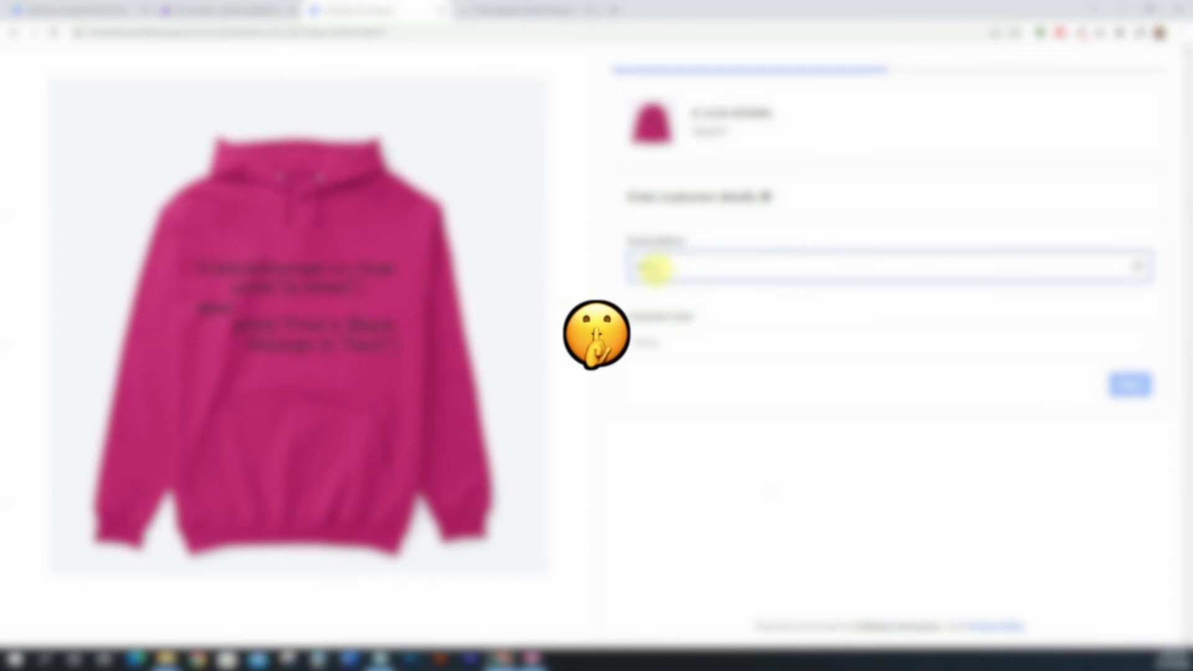
text(user@gmail)
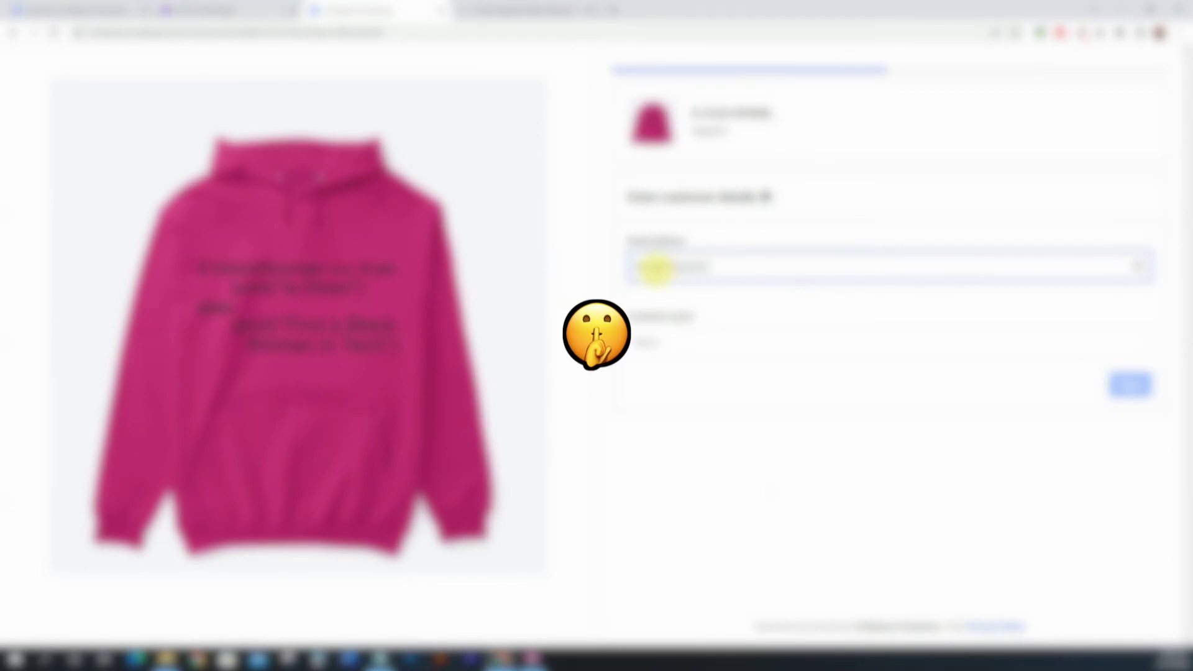
text(.com)
click(652, 342)
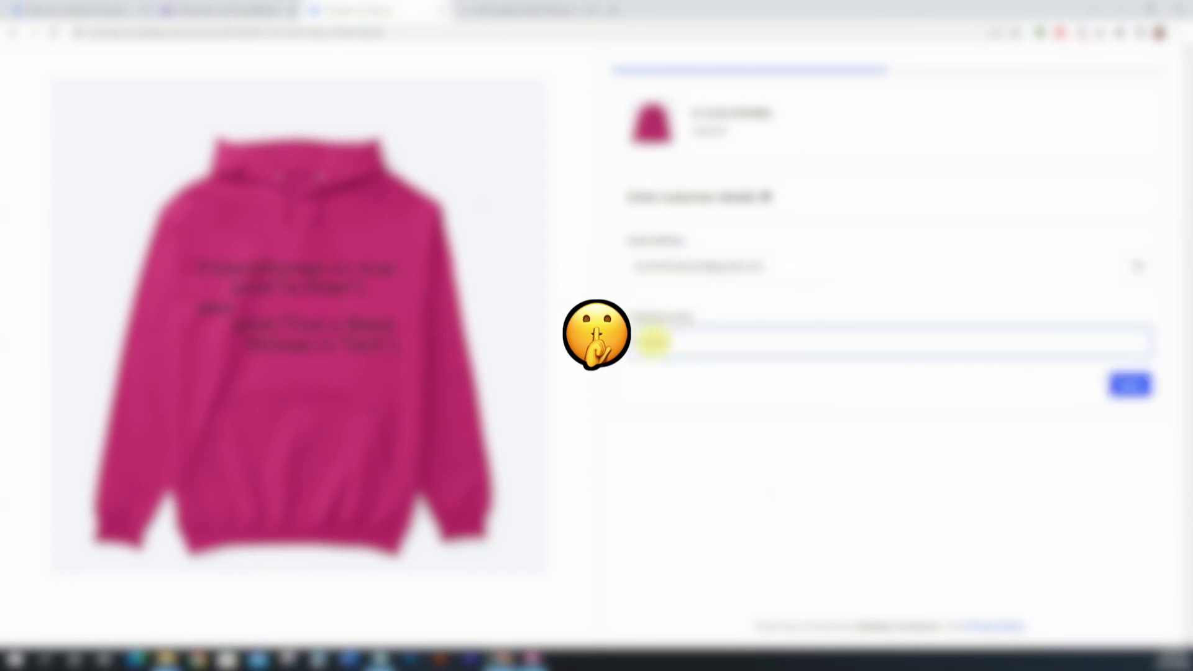
click(681, 439)
click(1136, 387)
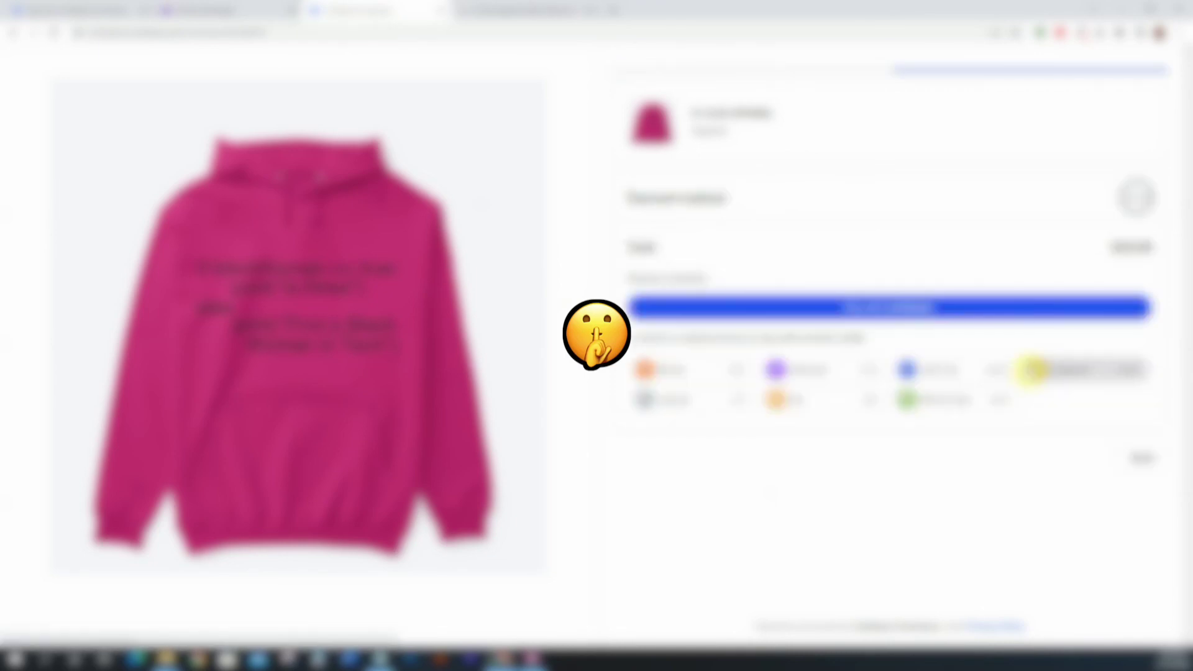